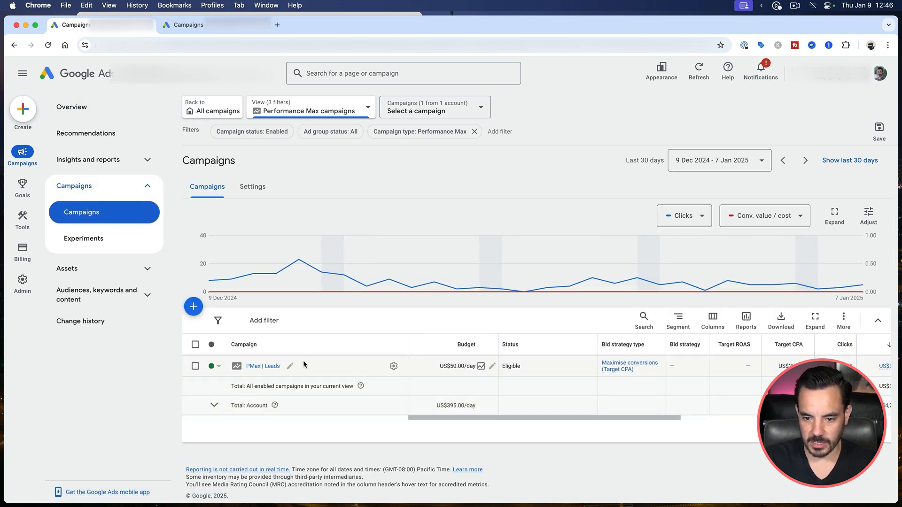
Open the PMax | Leads campaign and go to its Report editor
left_click(260, 370)
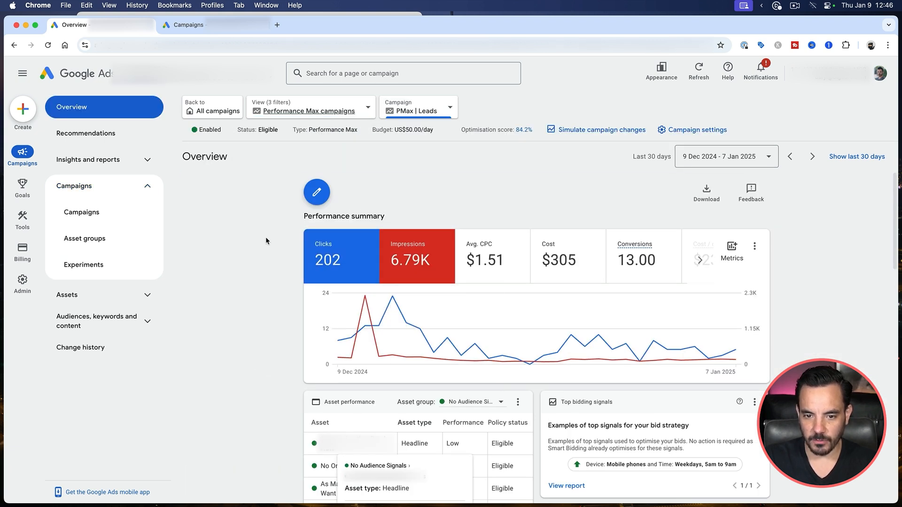
left_click(147, 181)
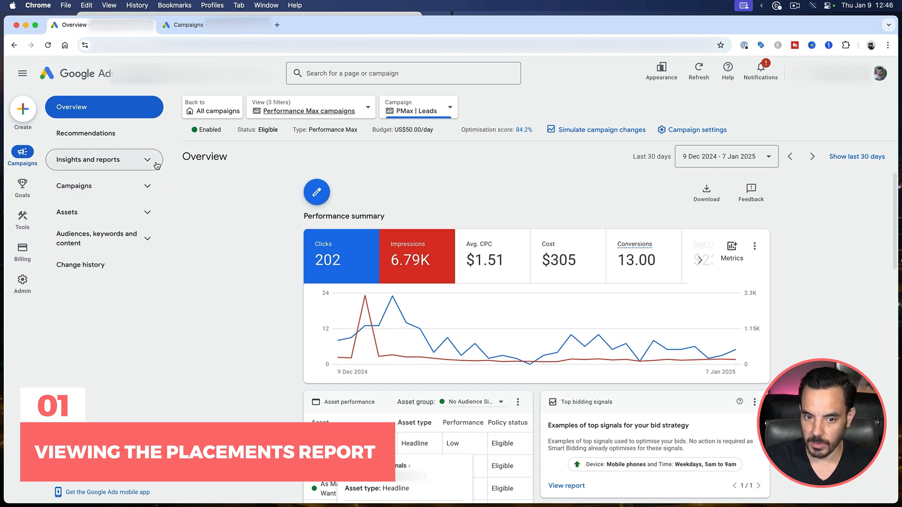
left_click(157, 162)
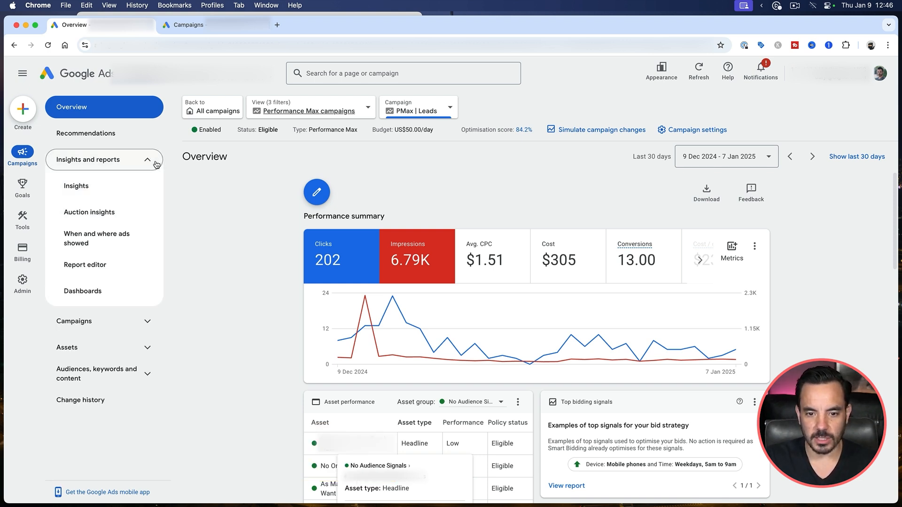
left_click(112, 271)
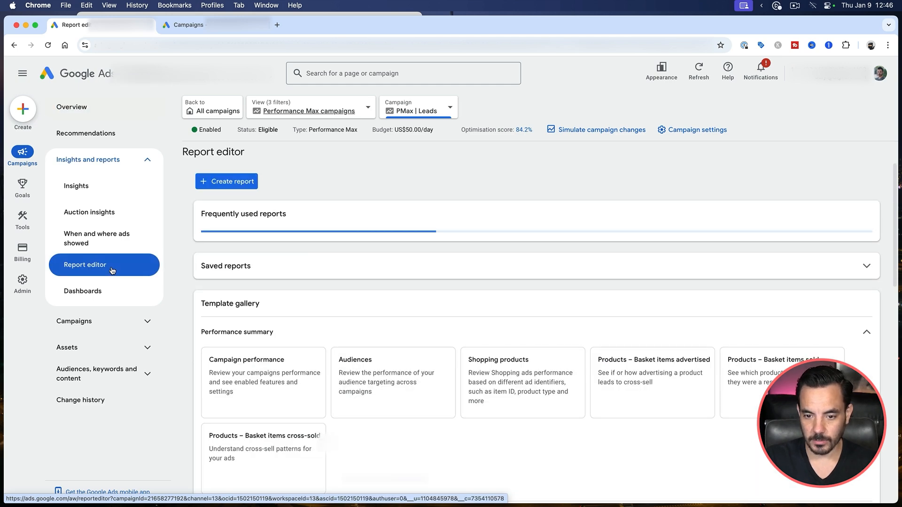
Open the Performance Max campaigns placement report from the template gallery's when and where ads showed group
scroll(368, 199, "down", 5)
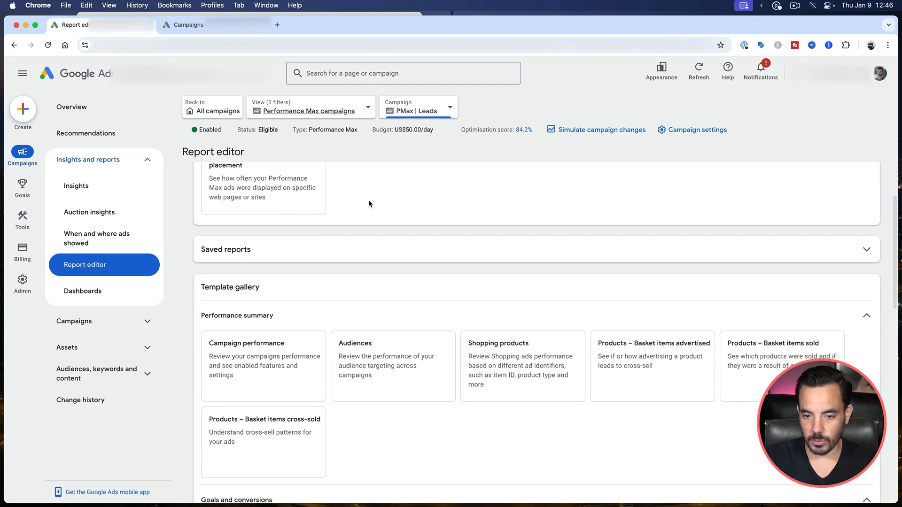
scroll(368, 199, "down", 5)
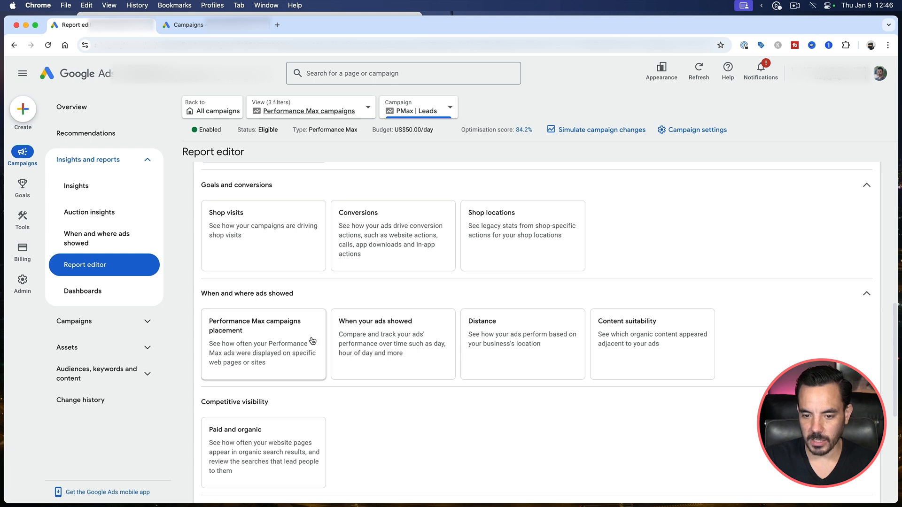
left_click(248, 355)
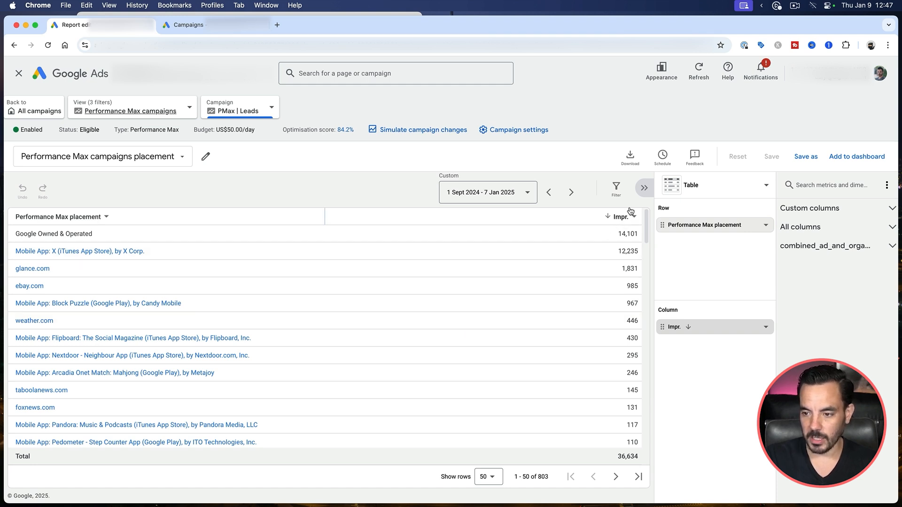
Review which Performance metrics are offered under all columns for the placement report, and collapse that metric group
mouse_move(628, 222)
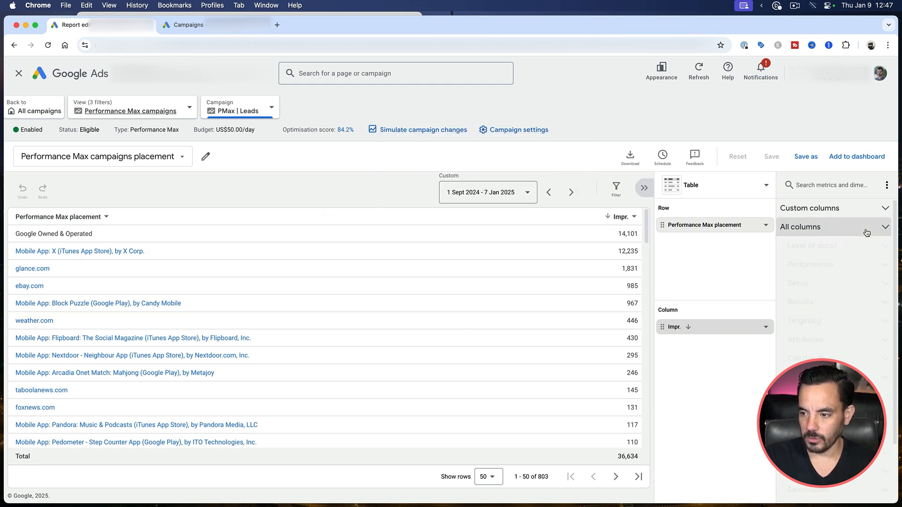
left_click(841, 227)
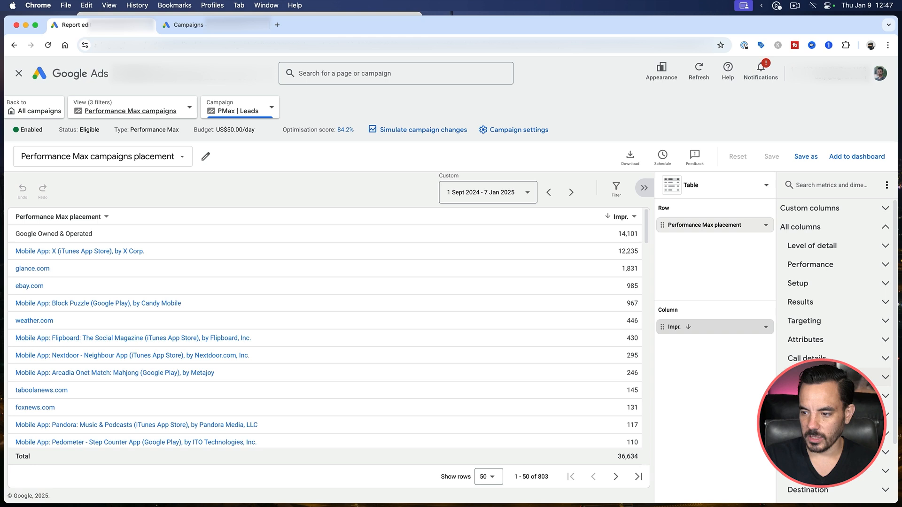
left_click(826, 266)
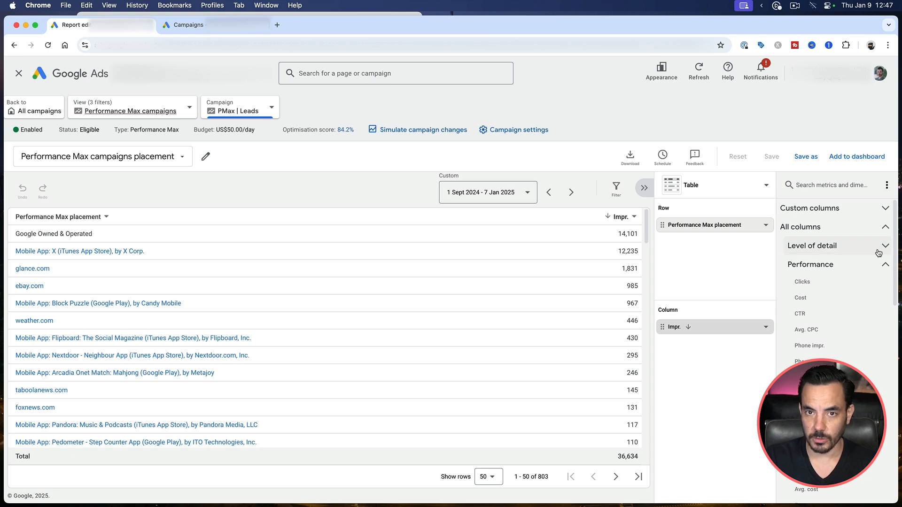
left_click(884, 266)
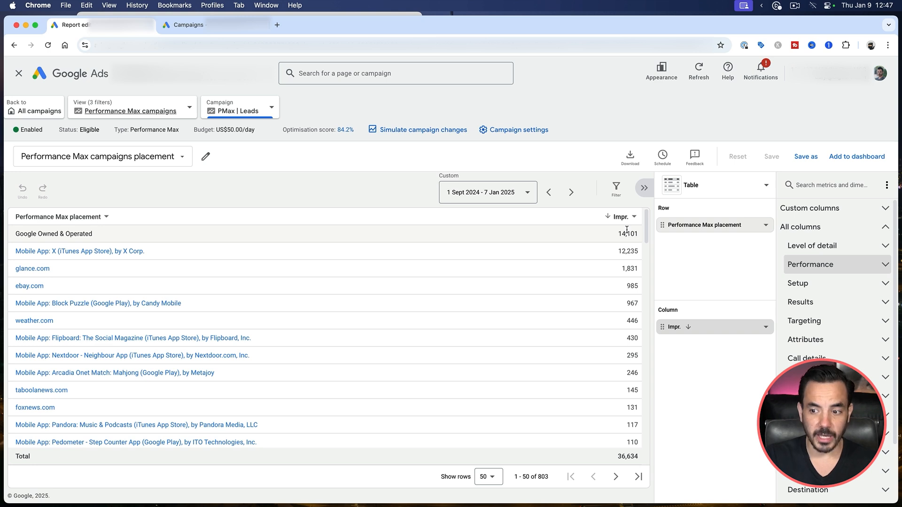
Look through the placement report's custom date range calendar and dismiss it
left_click(530, 192)
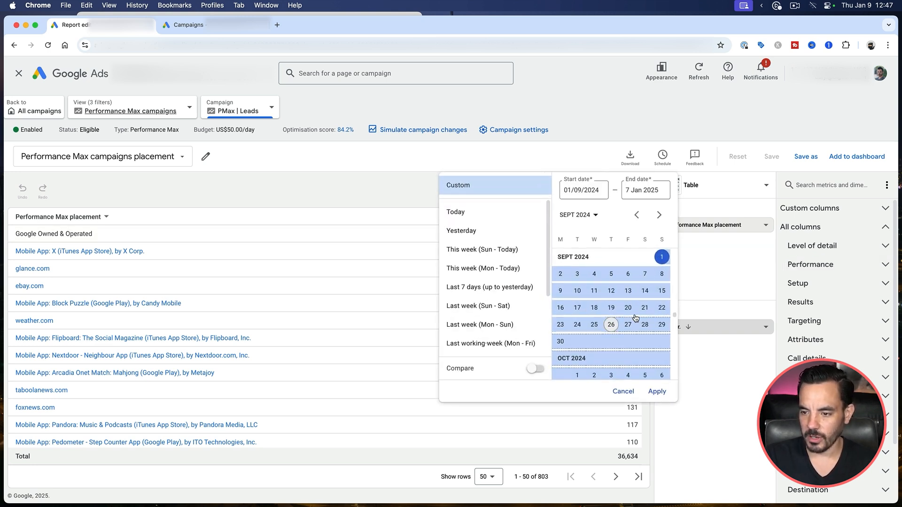
scroll(603, 272, "down", 3)
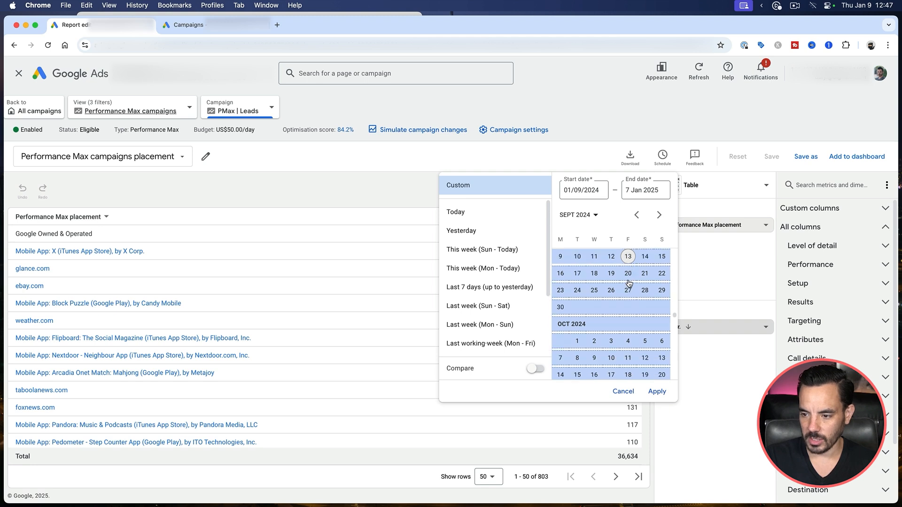
left_click(575, 188)
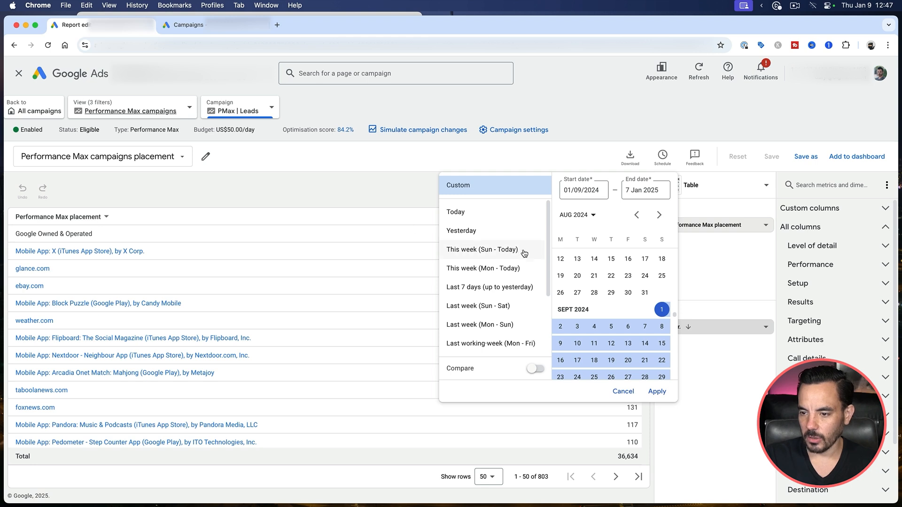
left_click(344, 192)
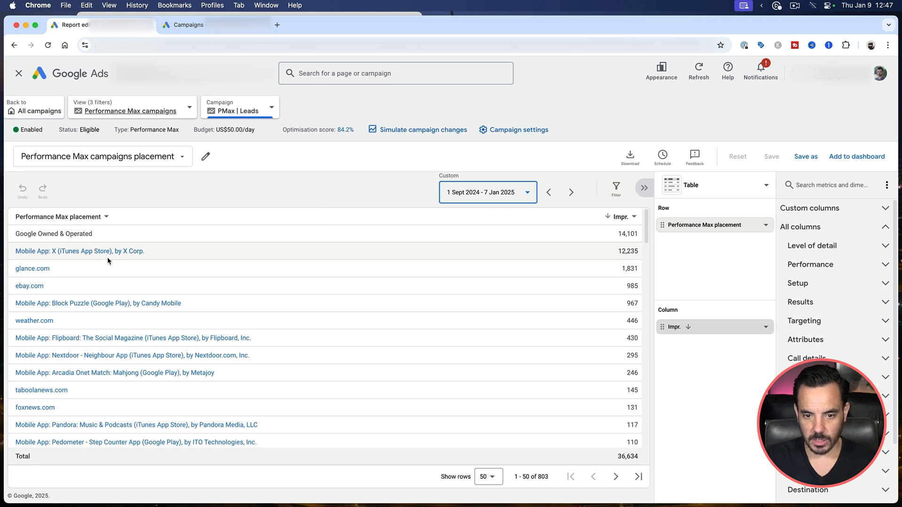
Examine the placement list by impressions for irrelevant or low-quality websites and mobile apps
scroll(107, 258, "down", 2)
scroll(127, 295, "up", 1)
scroll(127, 295, "up", 1)
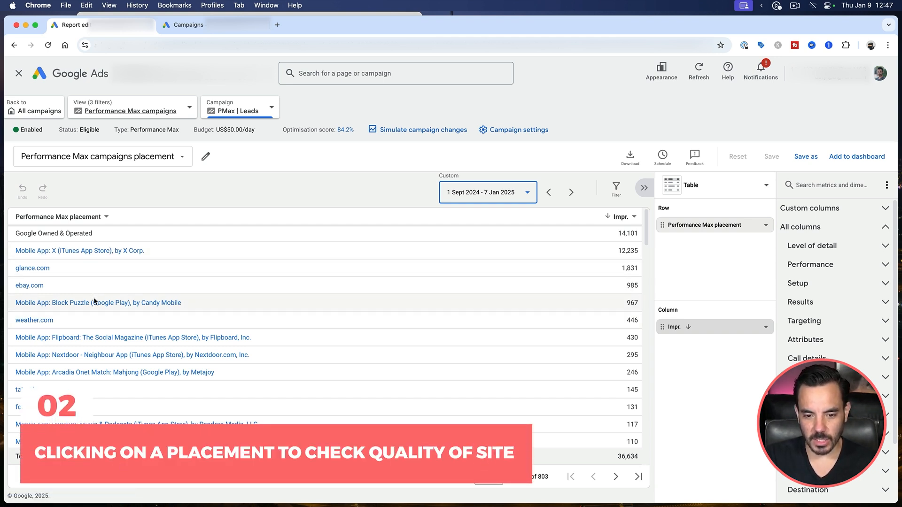
scroll(95, 302, "down", 2)
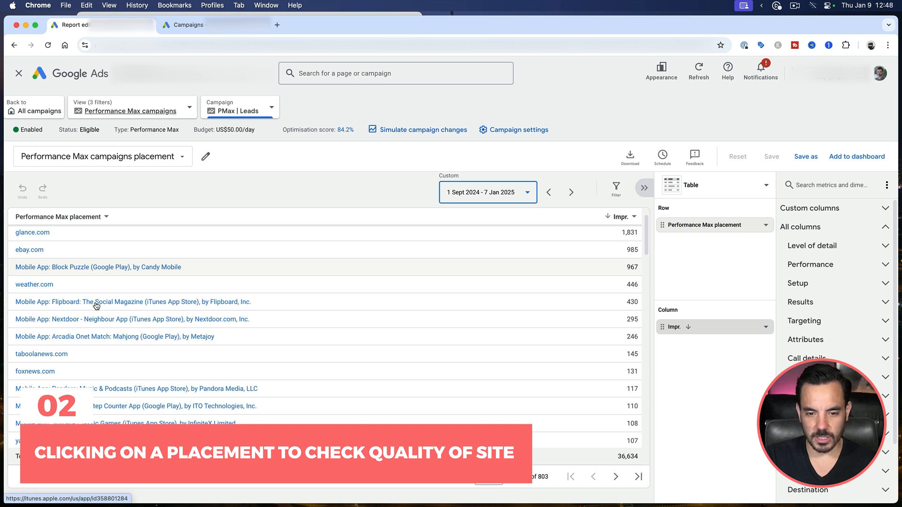
scroll(96, 306, "down", 1)
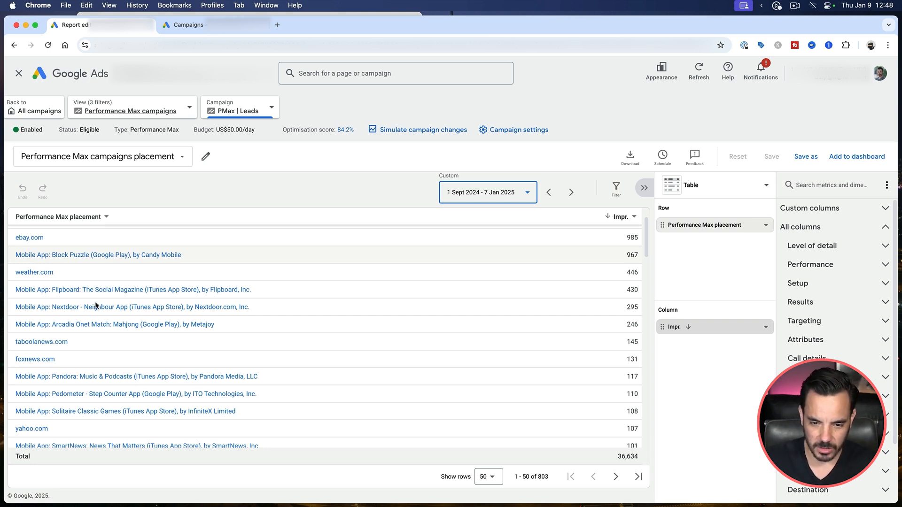
scroll(96, 306, "down", 1)
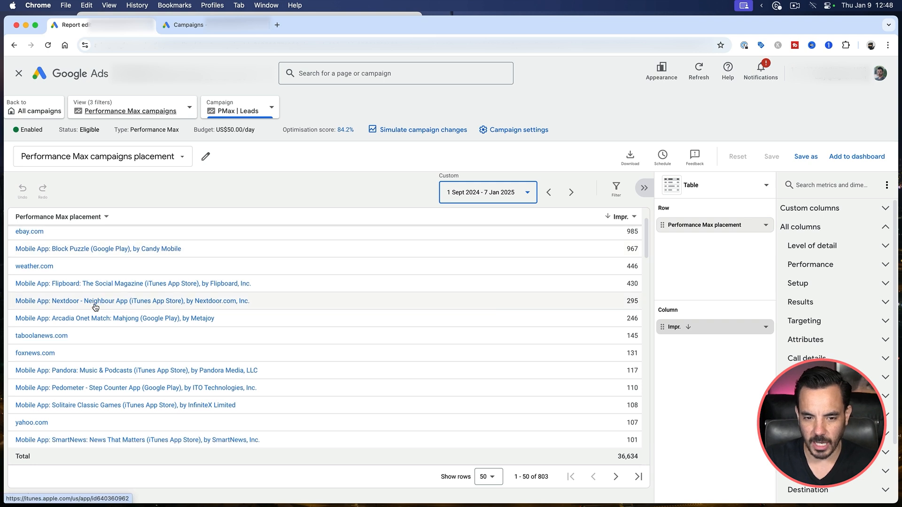
scroll(98, 306, "down", 3)
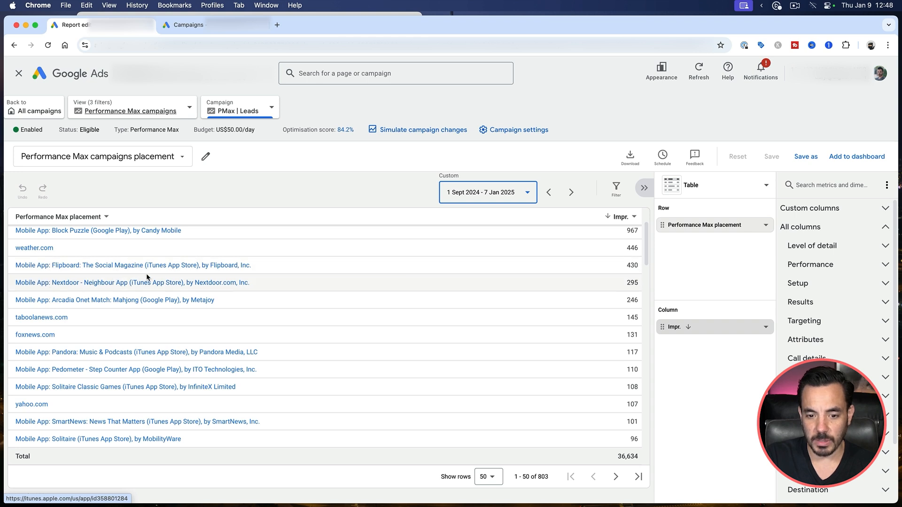
scroll(159, 289, "down", 1)
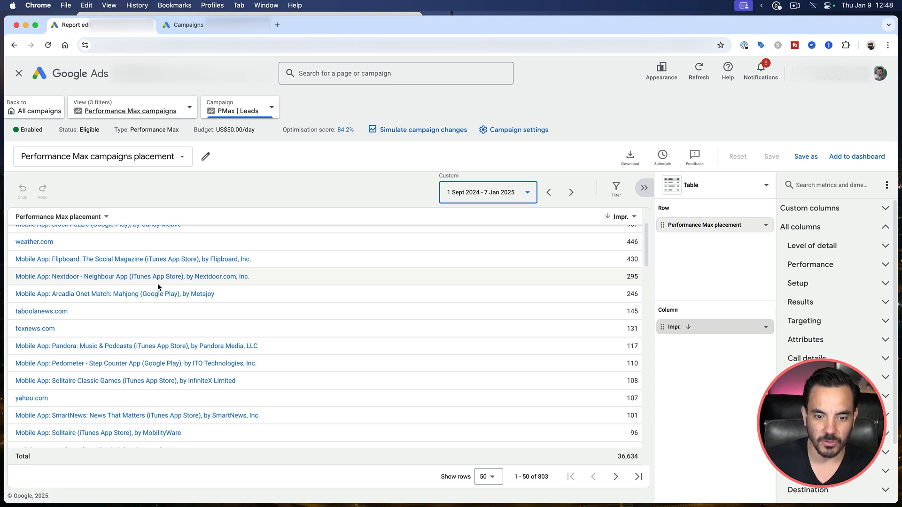
scroll(159, 281, "down", 2)
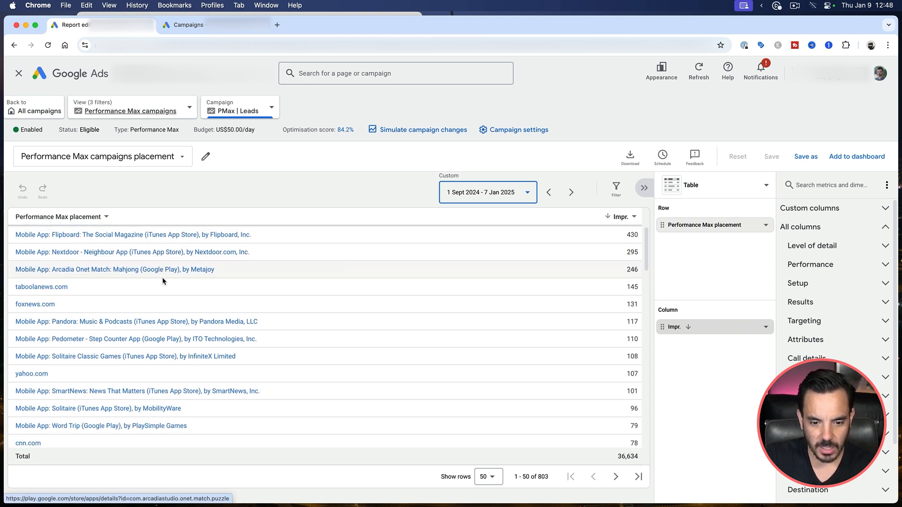
scroll(117, 339, "down", 1)
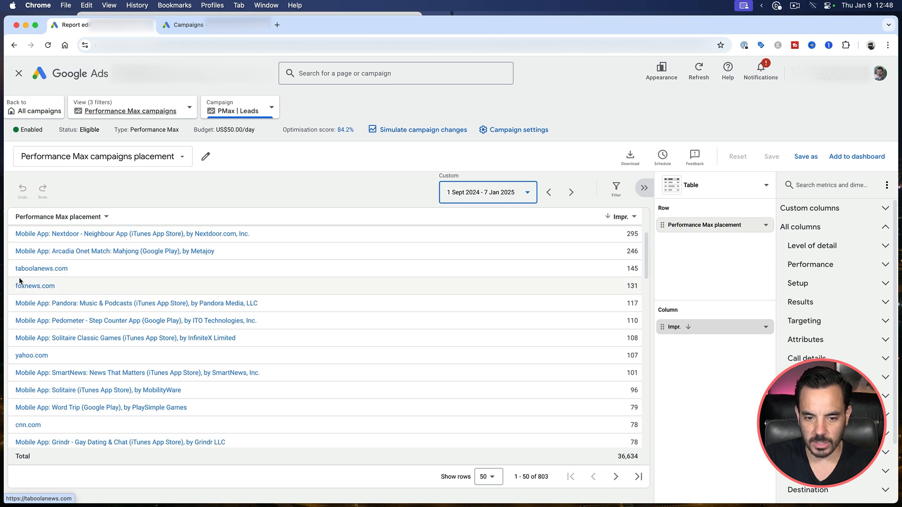
scroll(168, 276, "down", 2)
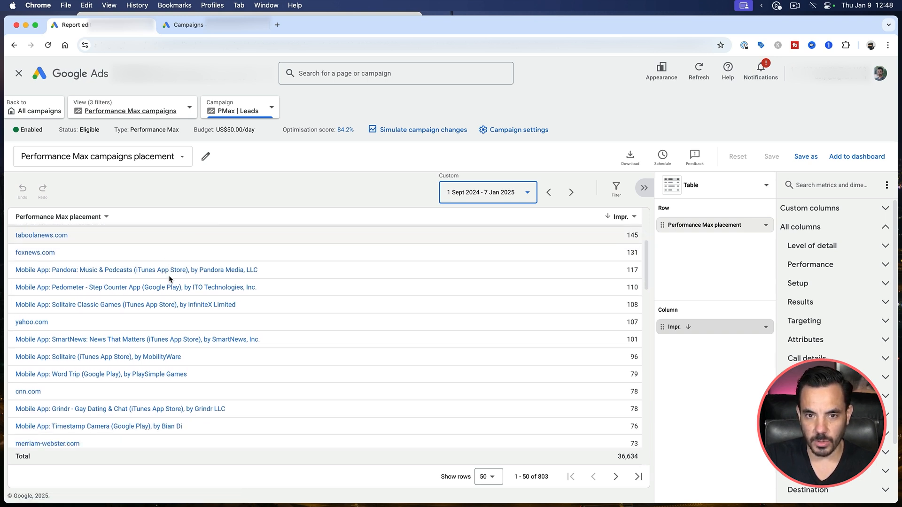
scroll(169, 279, "down", 1)
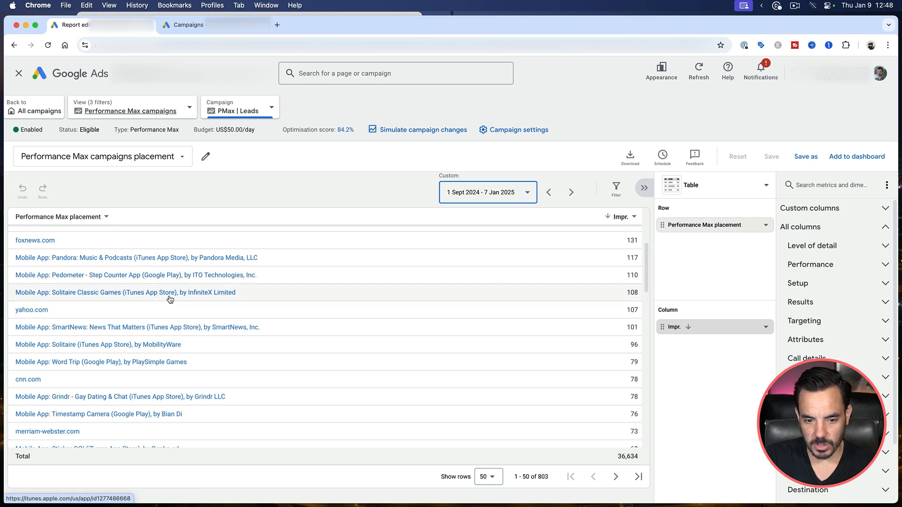
scroll(170, 299, "down", 10)
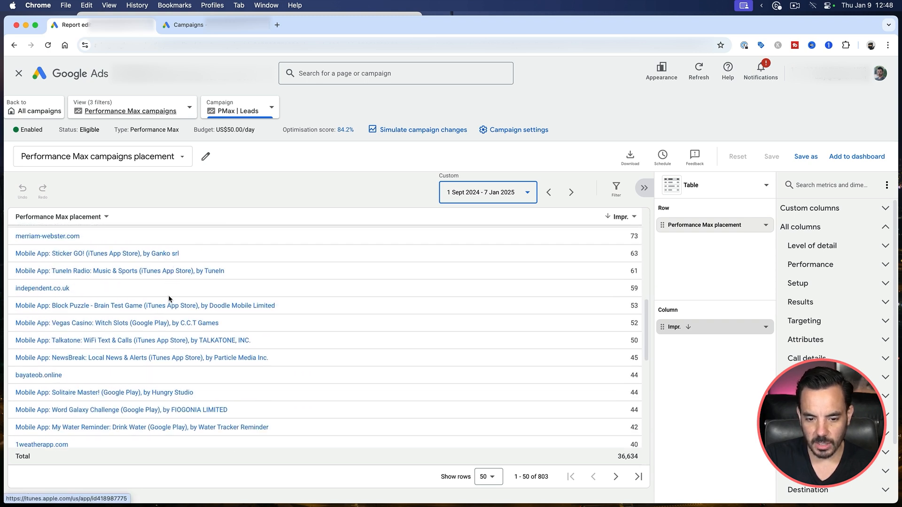
Open the bayateob.online placement's website and look through its pages to judge the site's quality
left_click(32, 376)
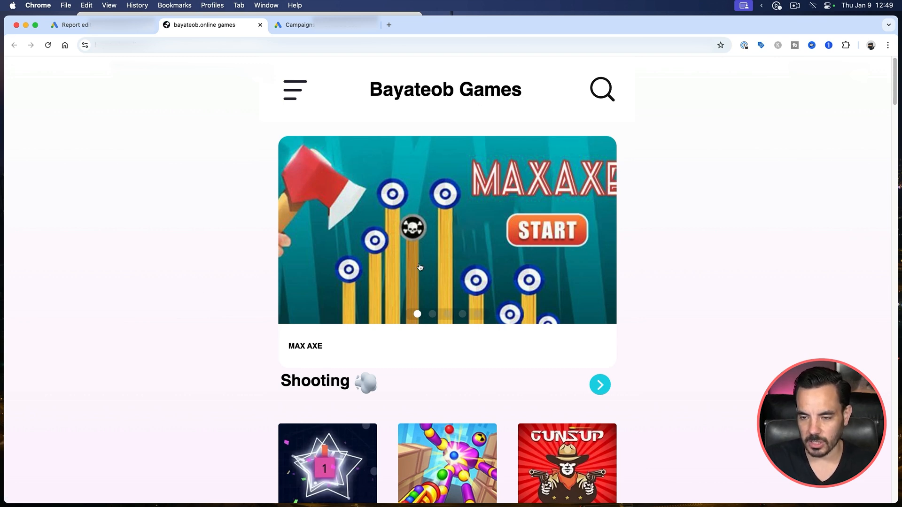
scroll(420, 267, "down", 15)
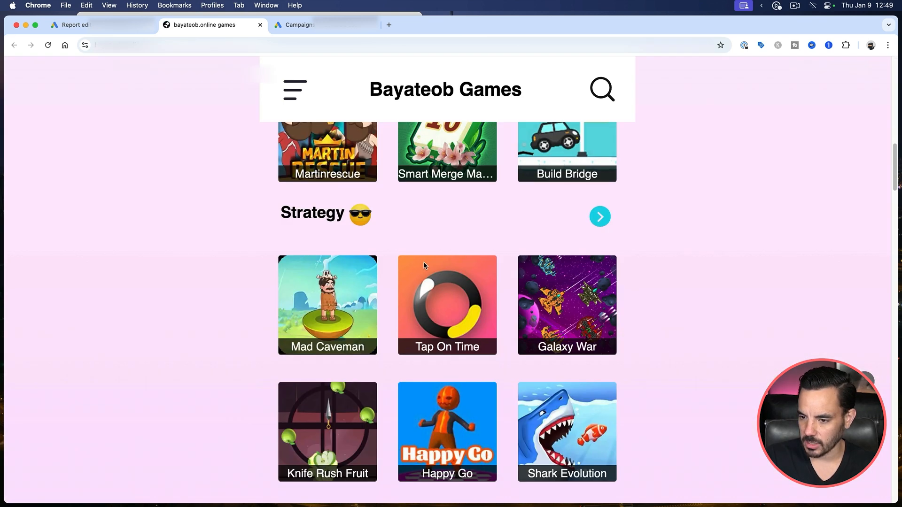
scroll(425, 266, "down", 10)
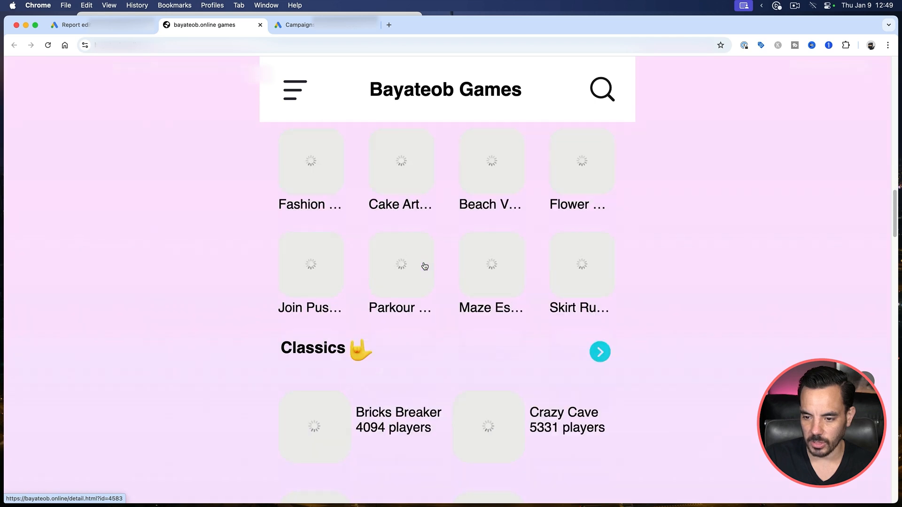
scroll(427, 259, "up", 20)
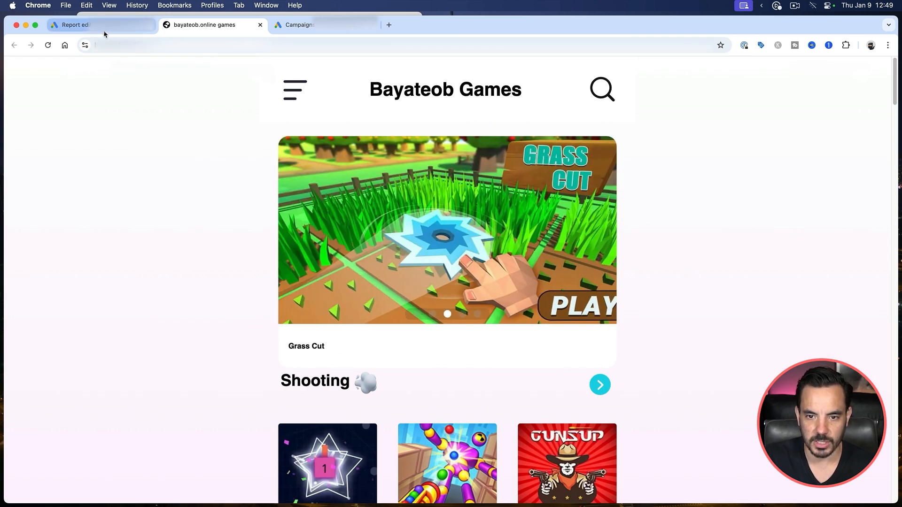
Return to the placement report, copy the bayateob.online link address and paste it into the note in Notes
left_click(103, 30)
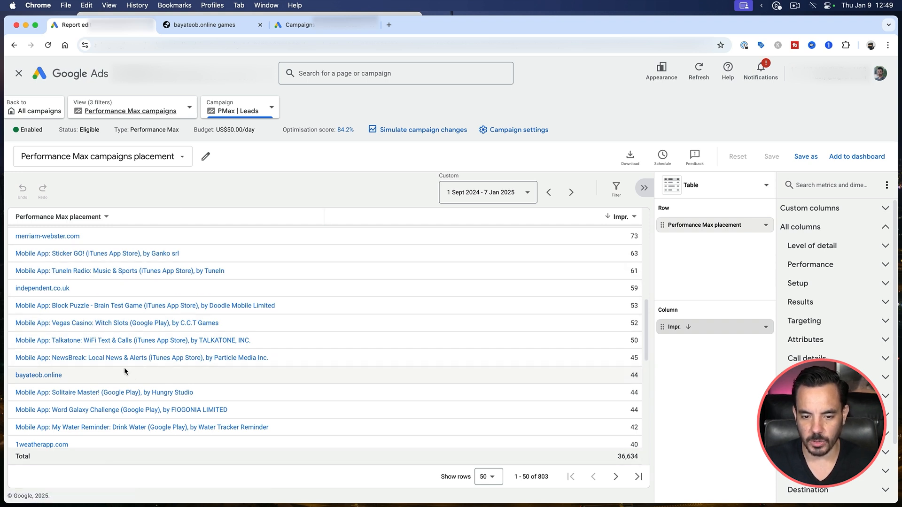
right_click(20, 375)
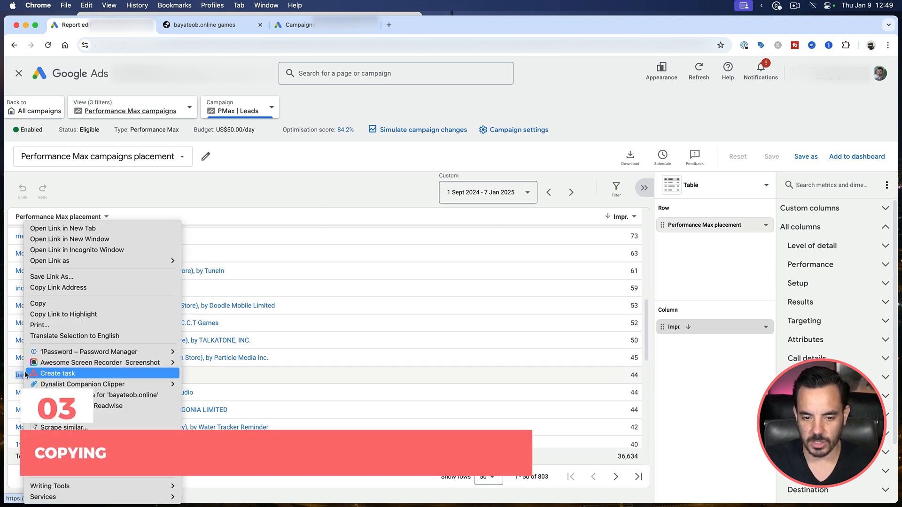
left_click(82, 286)
key("super+Tab")
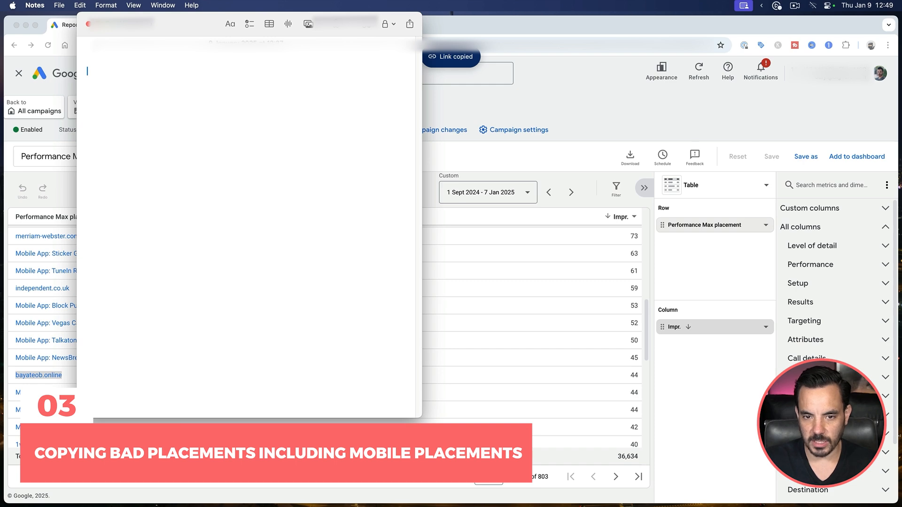
key("super+v")
Copy the link address of the X (iTunes App Store) mobile app from the placement report and paste it into the note in Notes
key("super+Tab")
scroll(179, 287, "up", 10)
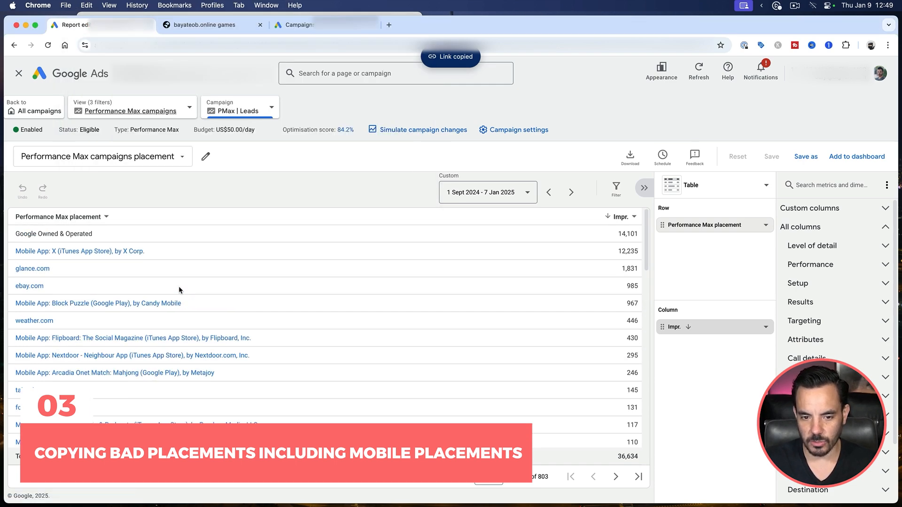
right_click(94, 251)
left_click(141, 276)
key("super+Tab")
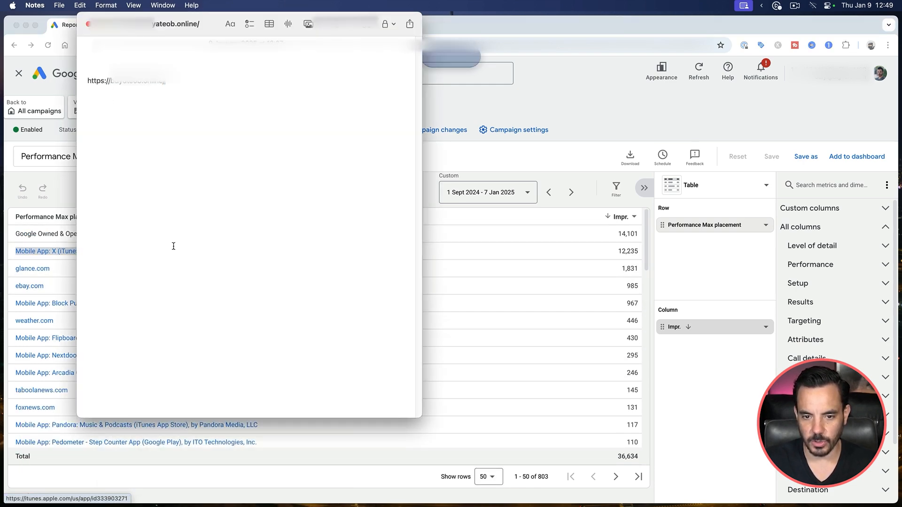
key("Return")
key("super+v")
key("Return")
Copy the link address of the Block Puzzle (Google Play) mobile app from the placement report and paste it into the note on a new line
key("super+Tab")
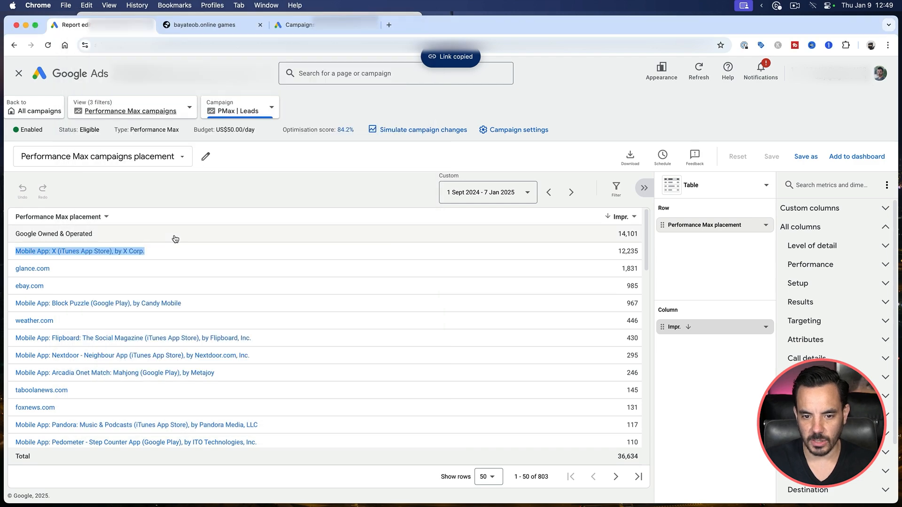
scroll(122, 272, "down", 1)
right_click(109, 279)
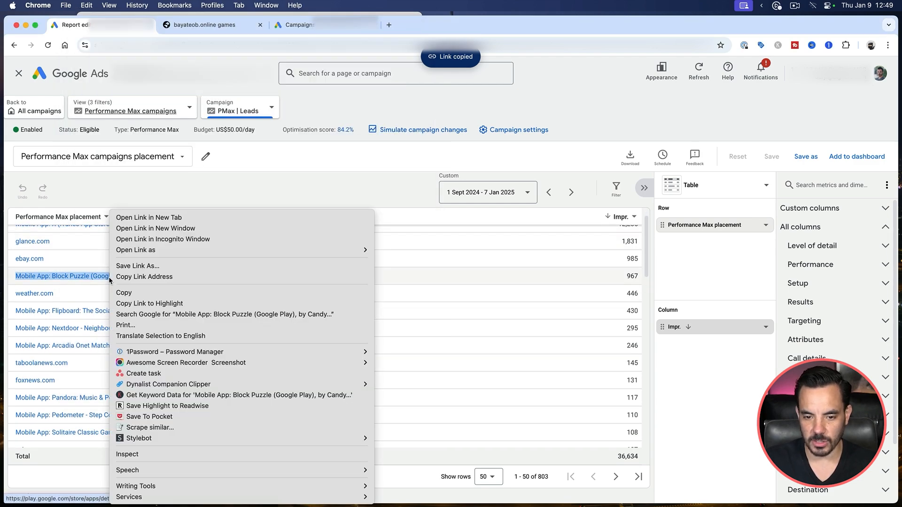
left_click(141, 277)
key("super+Tab")
key("super+v")
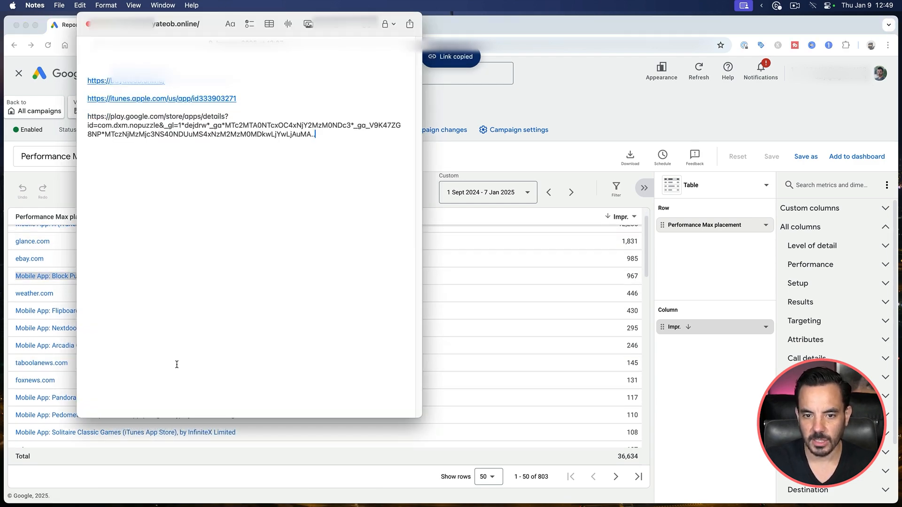
Return to Google Ads and open the Content page with the exclusions table for the Performance Max campaigns view
key("super+Tab")
scroll(296, 326, "down", 2)
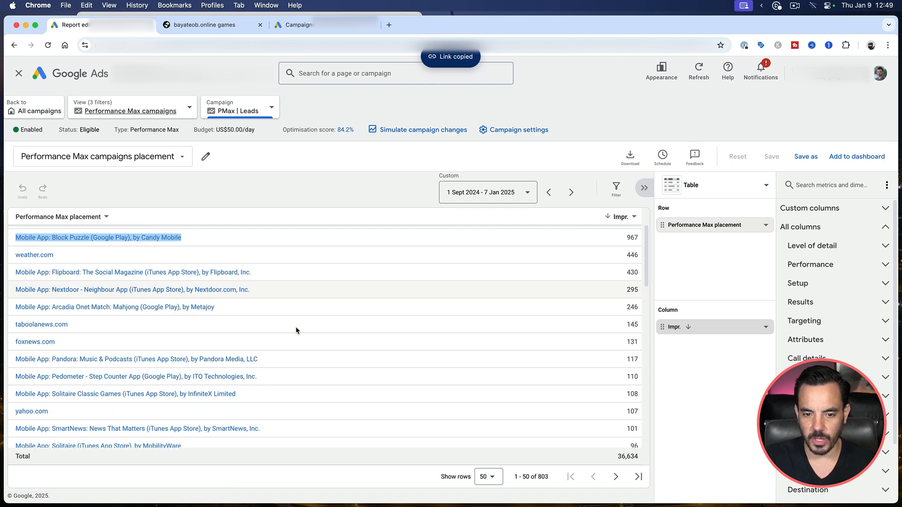
key("super+Tab")
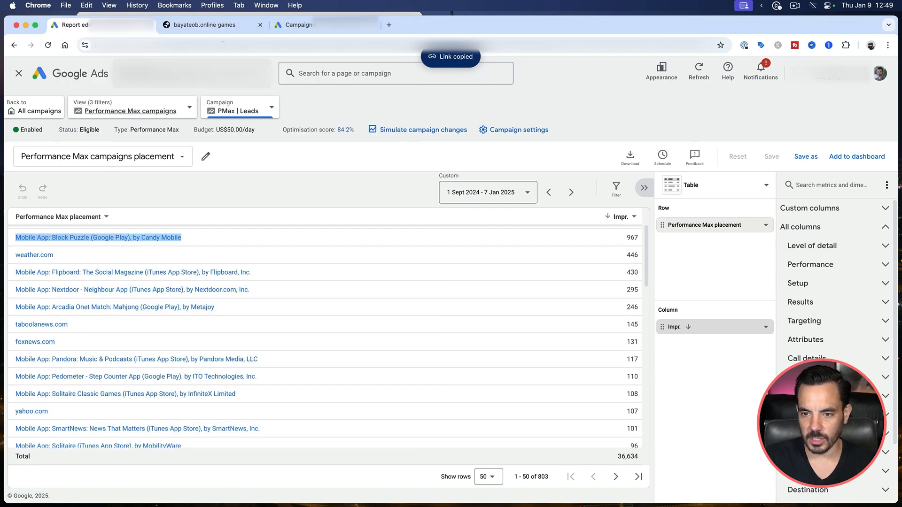
key("super+Tab")
left_click(297, 25)
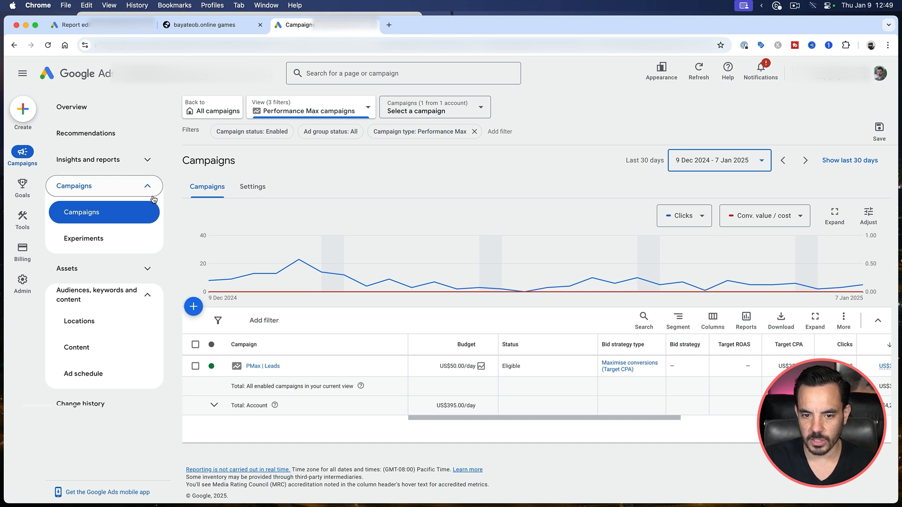
left_click(153, 191)
left_click(147, 238)
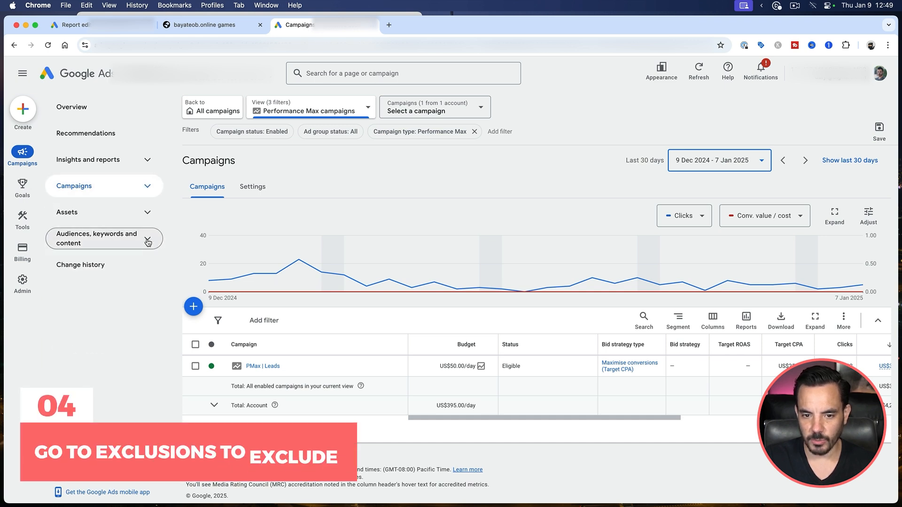
left_click(87, 109)
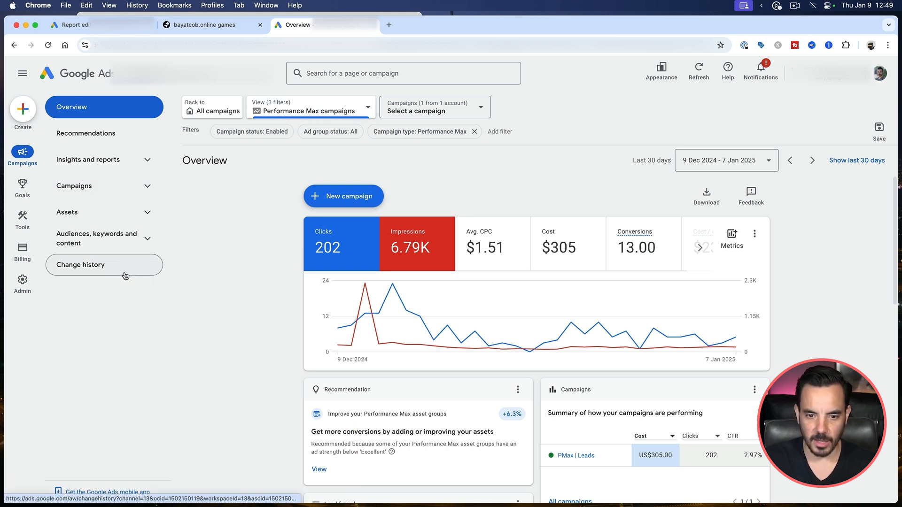
left_click(101, 238)
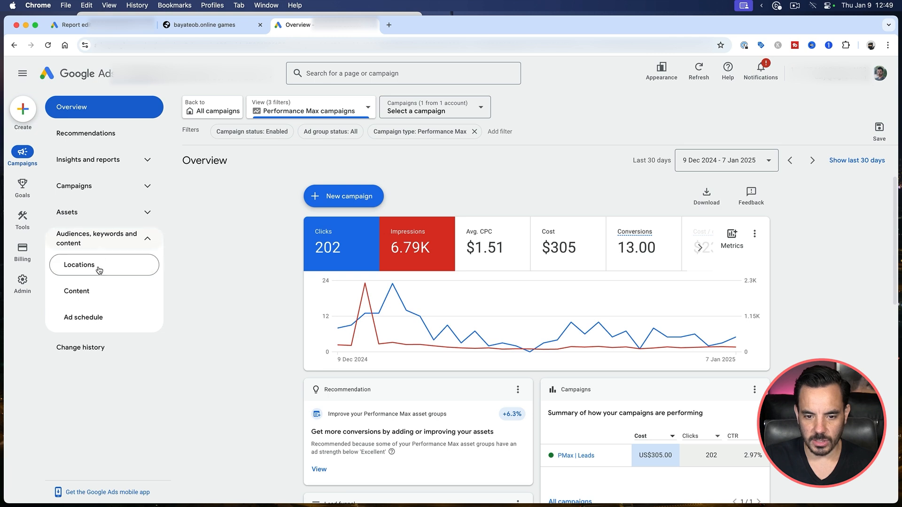
left_click(95, 292)
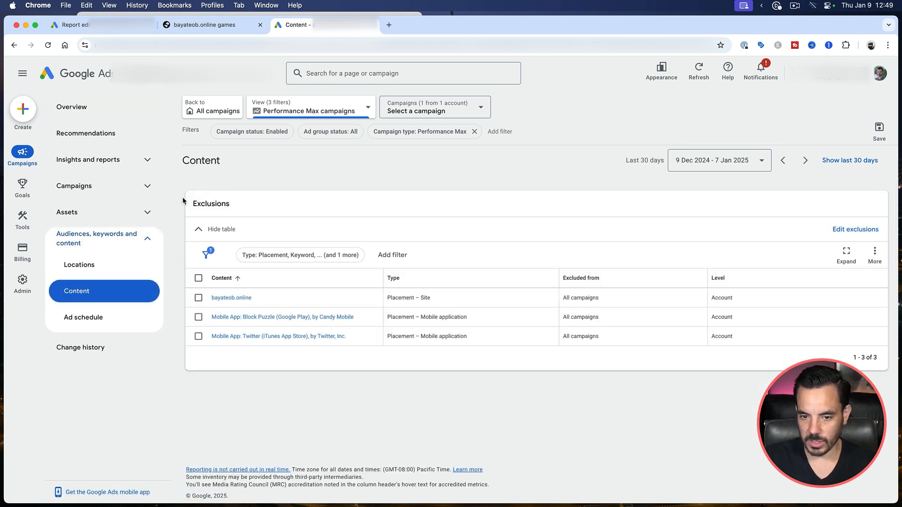
Compare where the Exclusions table sits on the Content page in the All campaigns view and in the Performance Max campaigns view
left_click_drag(190, 205, 269, 206)
left_click(268, 206)
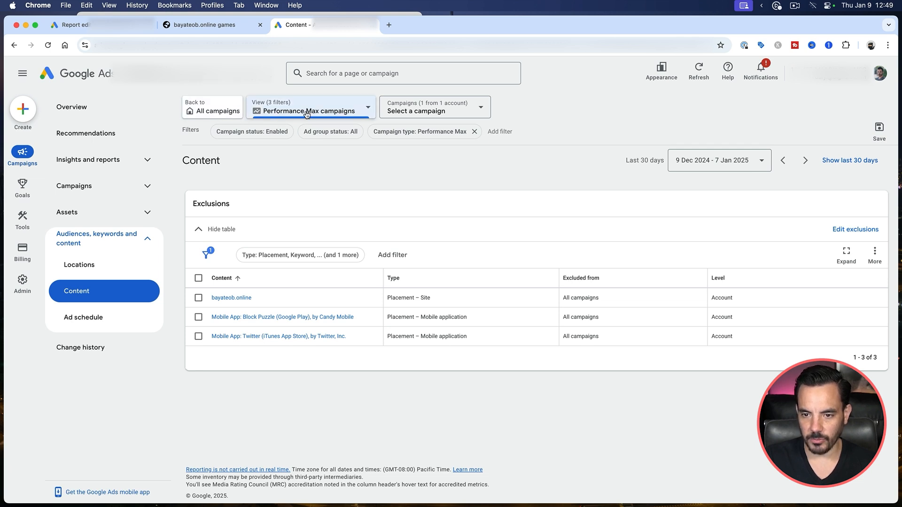
left_click(214, 114)
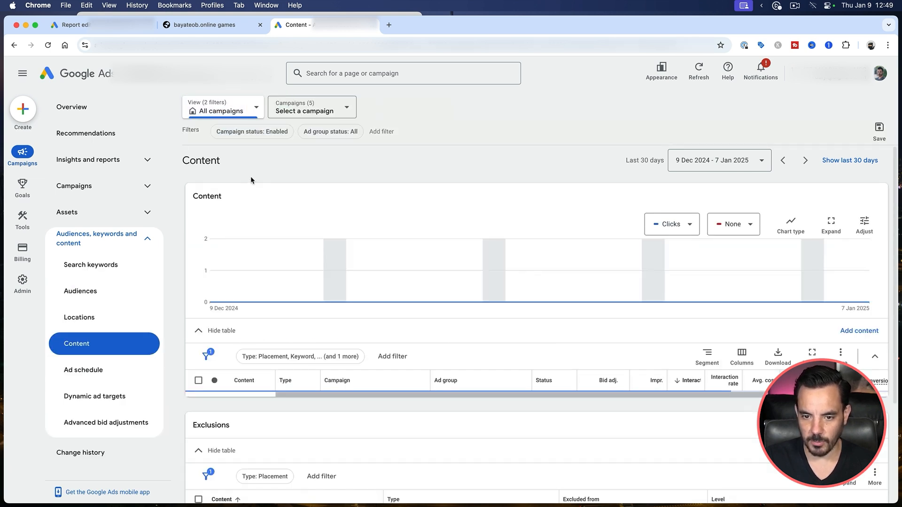
scroll(250, 173, "down", 1)
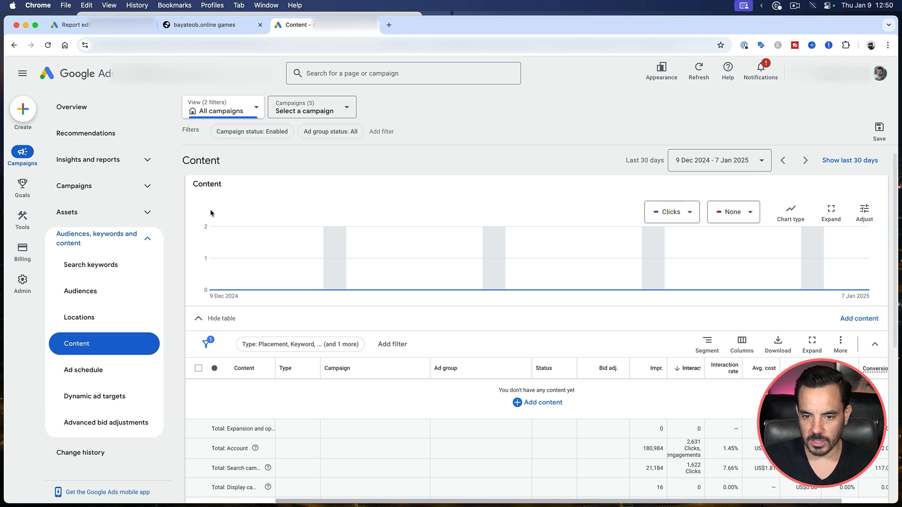
scroll(252, 220, "up", 1)
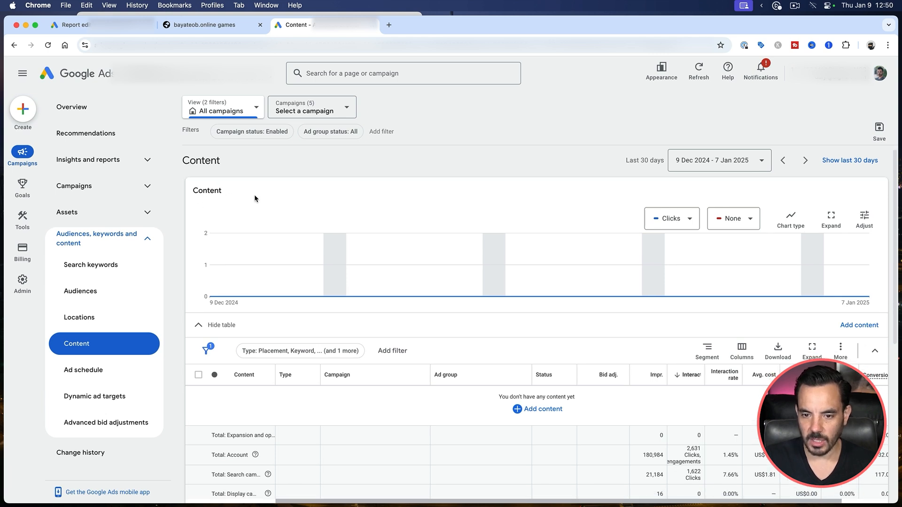
scroll(270, 165, "down", 5)
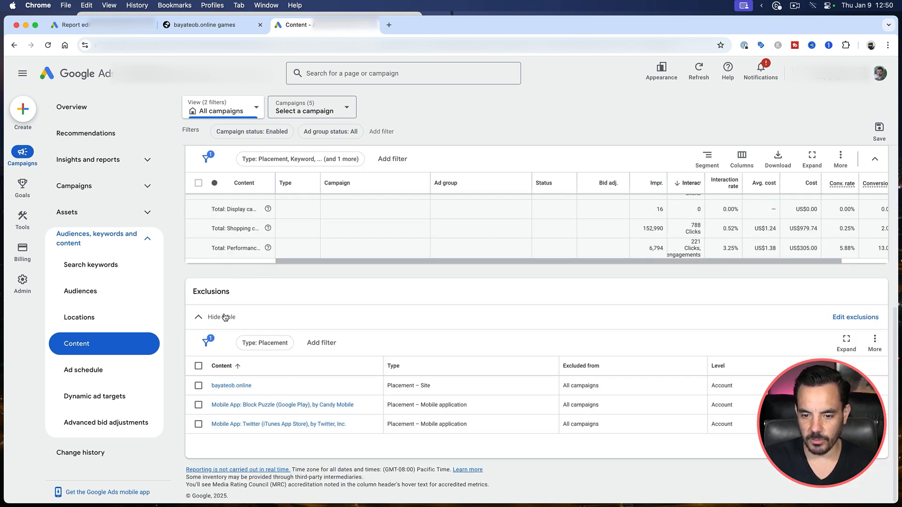
left_click(308, 105)
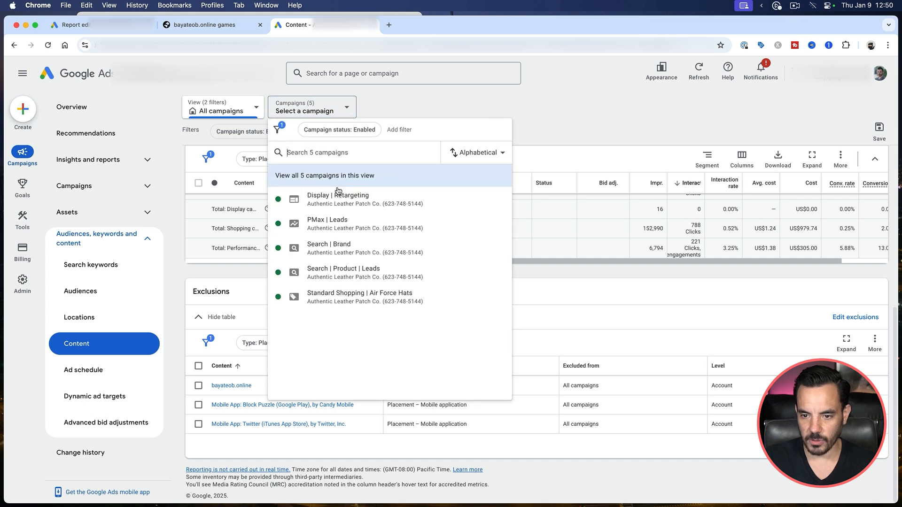
left_click(221, 108)
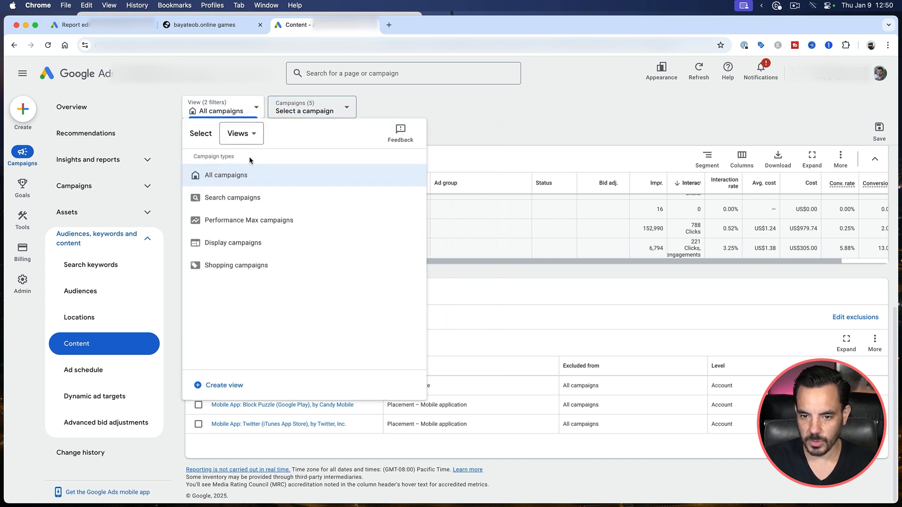
left_click(244, 221)
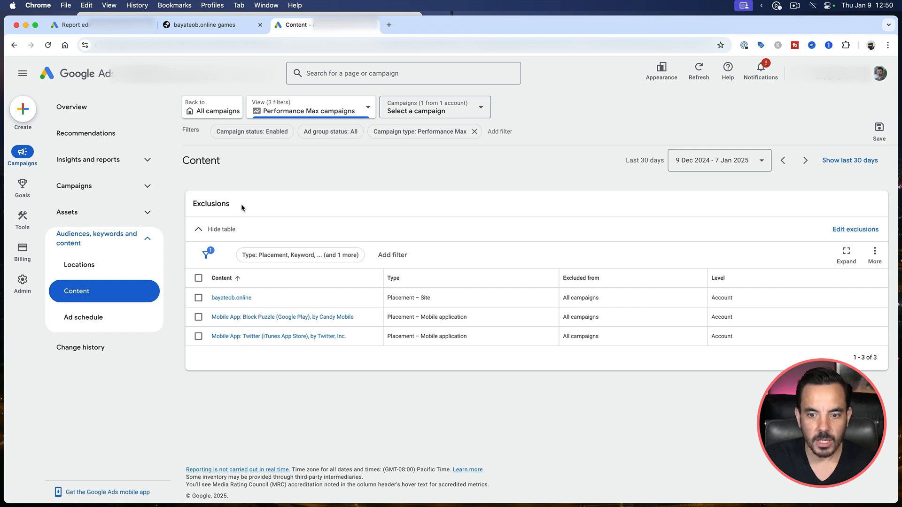
Open the account-level placement exclusions for editing and remove bayateob.online, Block Puzzle and Twitter from the excluded list
left_click_drag(189, 205, 303, 210)
left_click(453, 227)
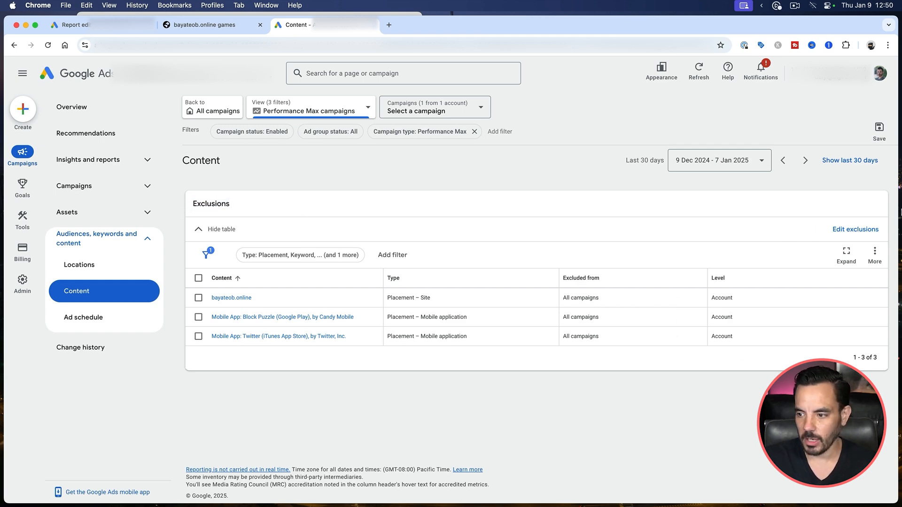
left_click(878, 230)
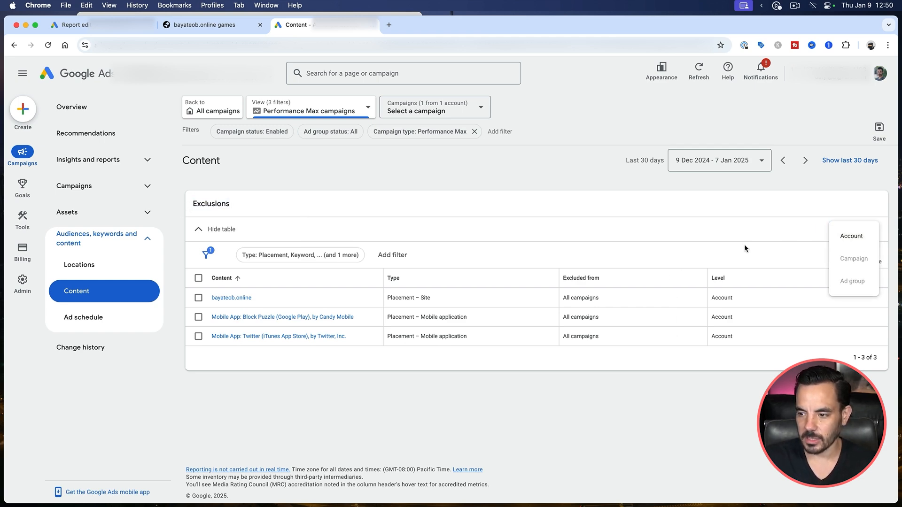
left_click(850, 236)
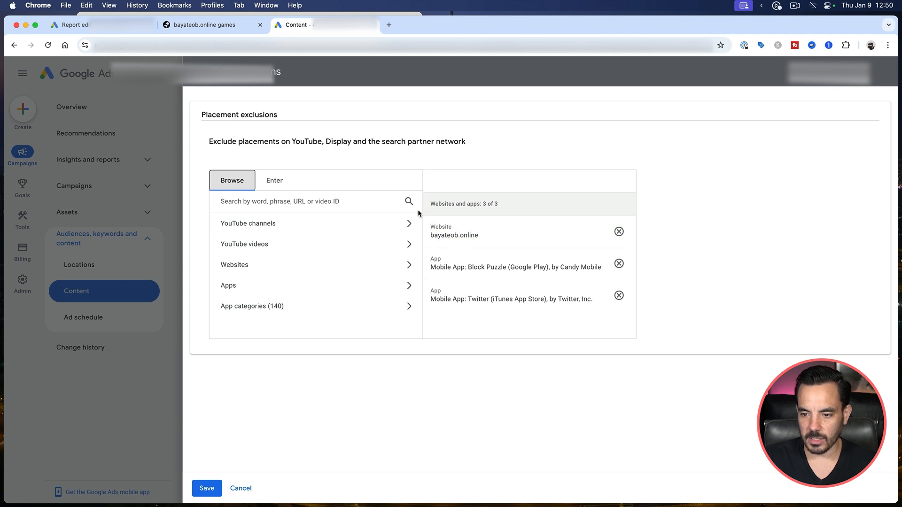
left_click(619, 232)
left_click(619, 232)
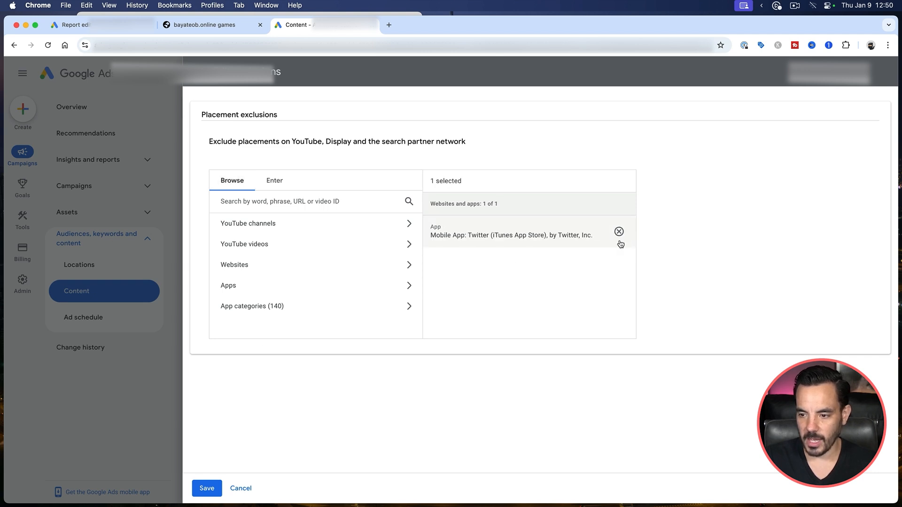
left_click(619, 233)
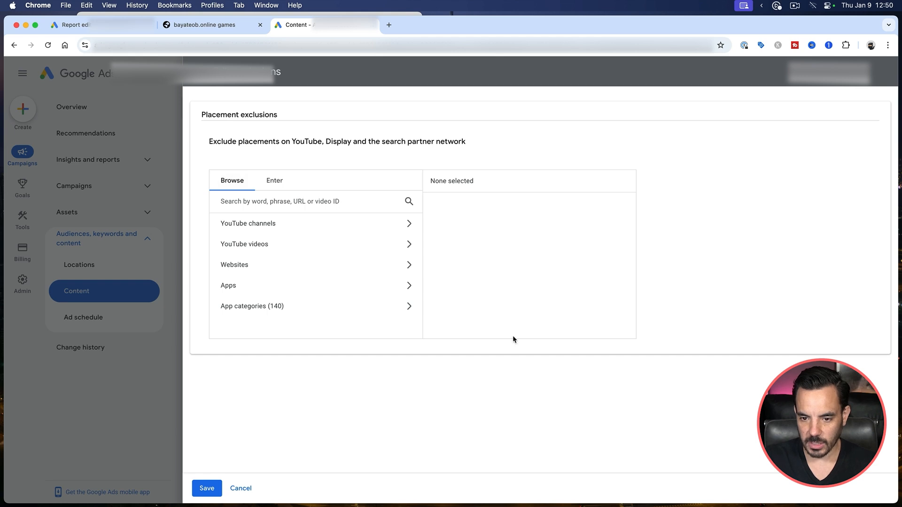
Manually enter bayateob.online, as listed in the note, and add it to the placement exclusions
left_click(275, 181)
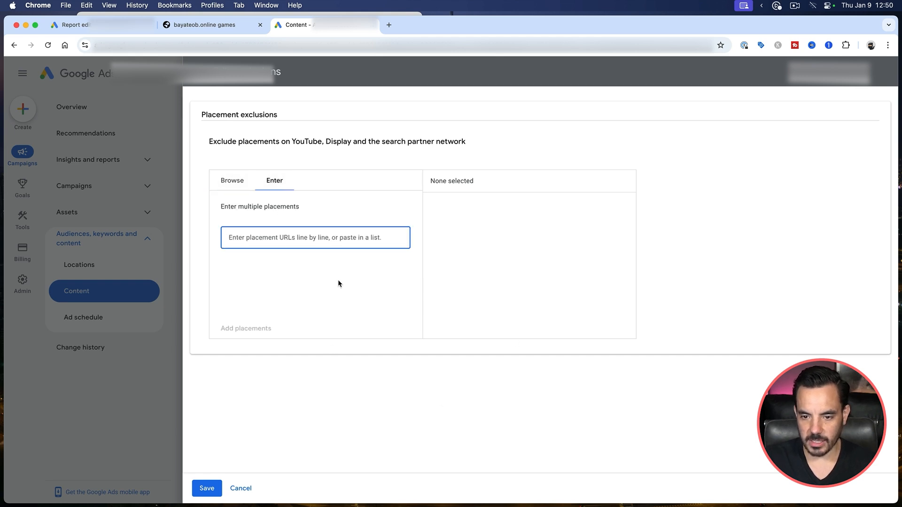
key("super+Tab")
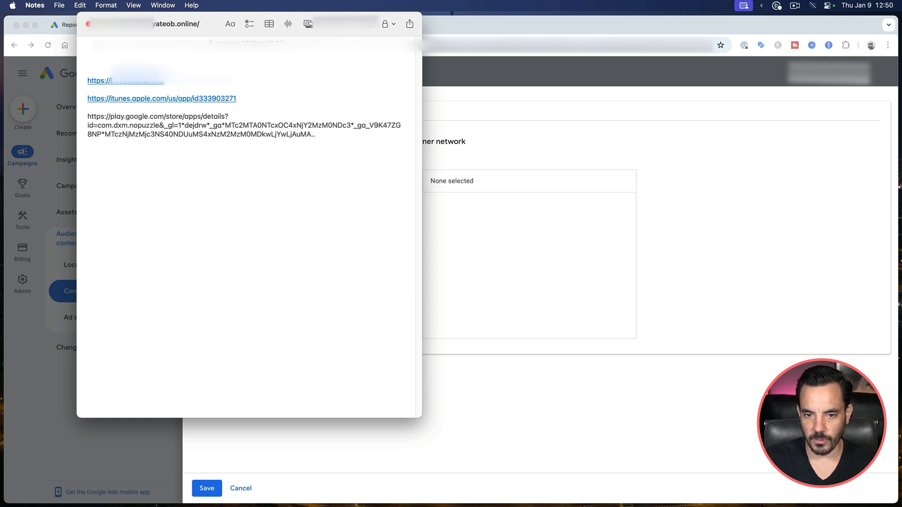
left_click(532, 250)
type("bayateob.online")
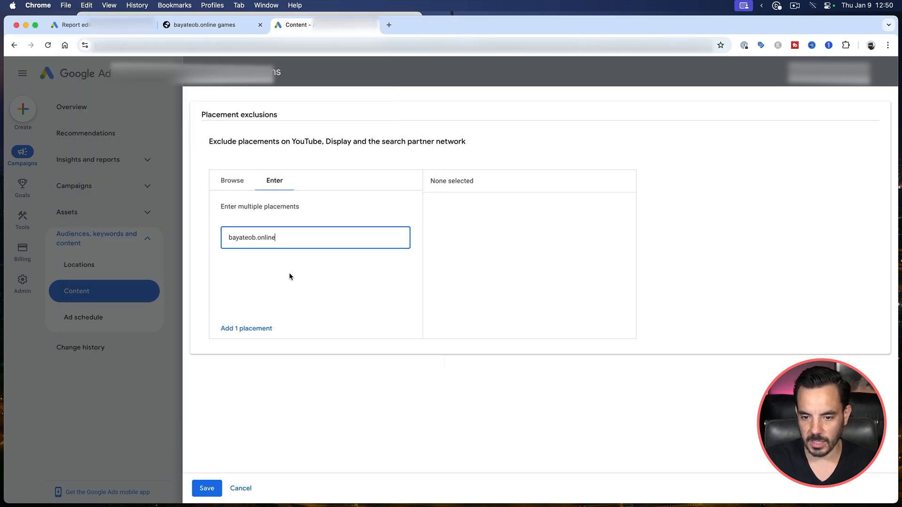
left_click(254, 329)
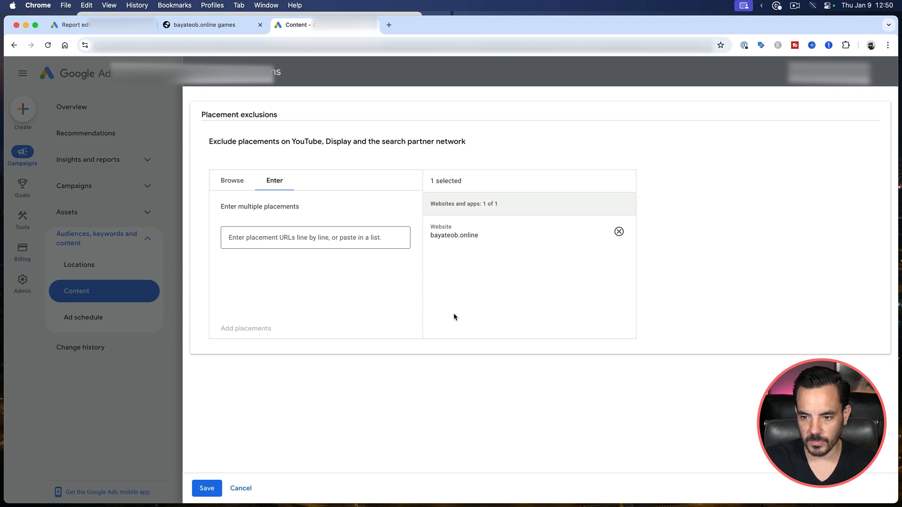
key("super+Tab")
triple_click(293, 99)
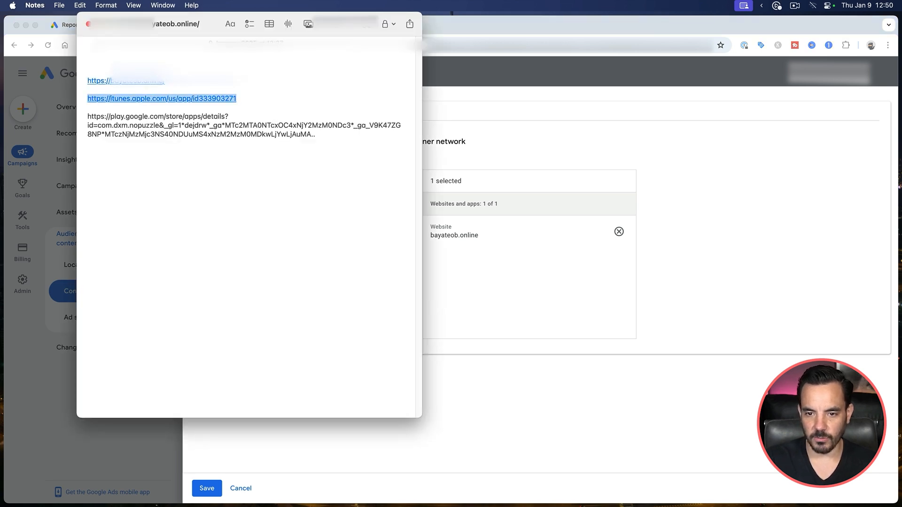
key("super+c")
key("super+Tab")
left_click(282, 237)
key("super+v")
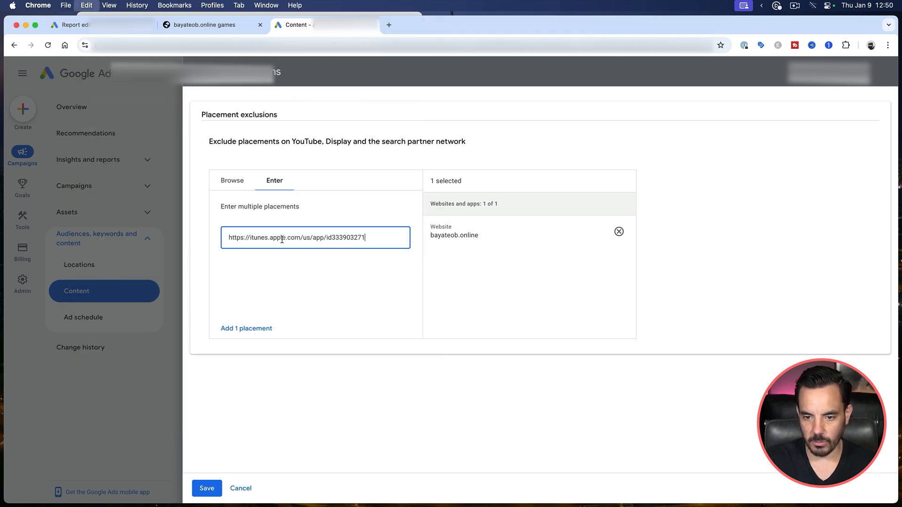
left_click(251, 328)
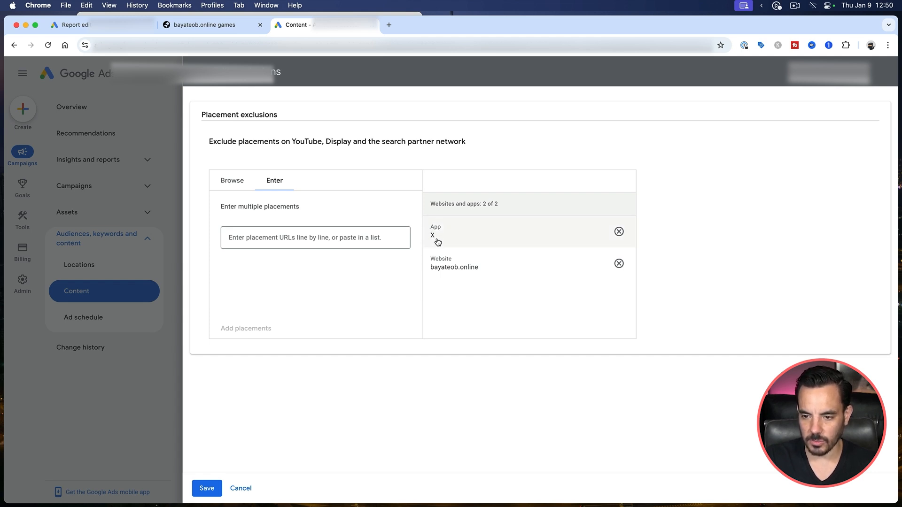
Copy the Google Play link of the Block Puzzle app from the note in Notes and add it to the placement exclusions
key("super+Tab")
left_click_drag(323, 136, 60, 117)
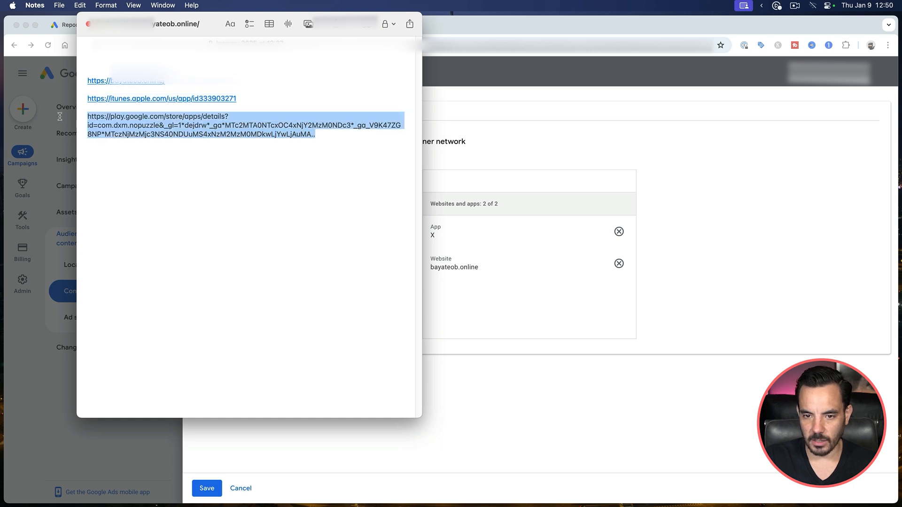
key("super+c")
key("super+Tab")
left_click(268, 242)
key("super+v")
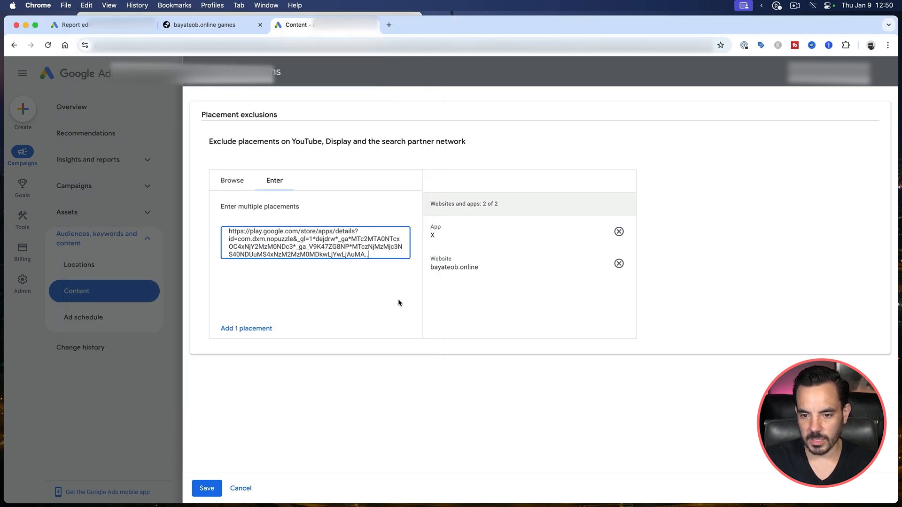
left_click(250, 334)
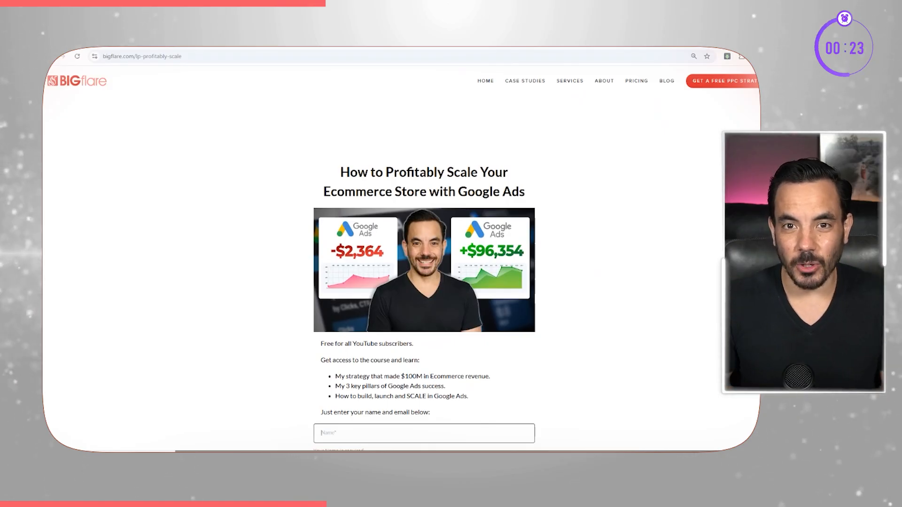
scroll(424, 259, "down", 3)
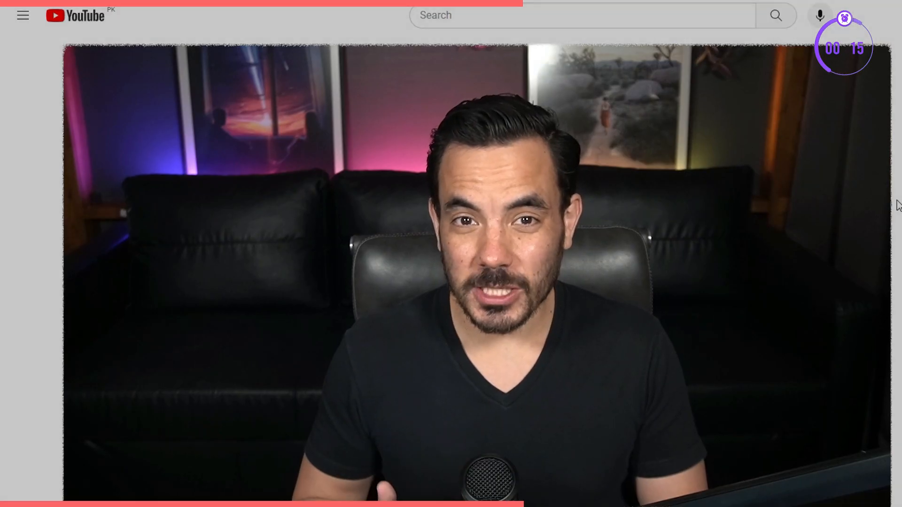
scroll(899, 204, "down", 5)
left_click(95, 376)
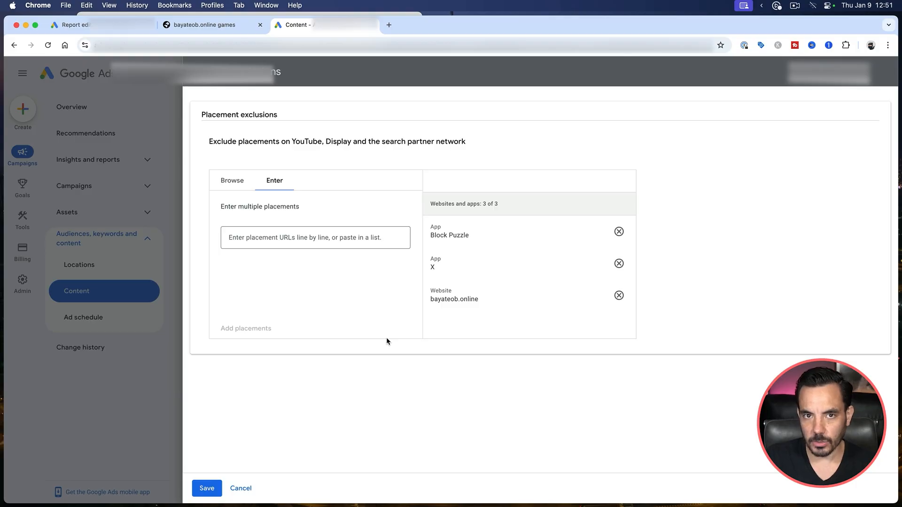
Browse the app categories available for placement exclusion and expand the Apple App Store list
left_click(227, 187)
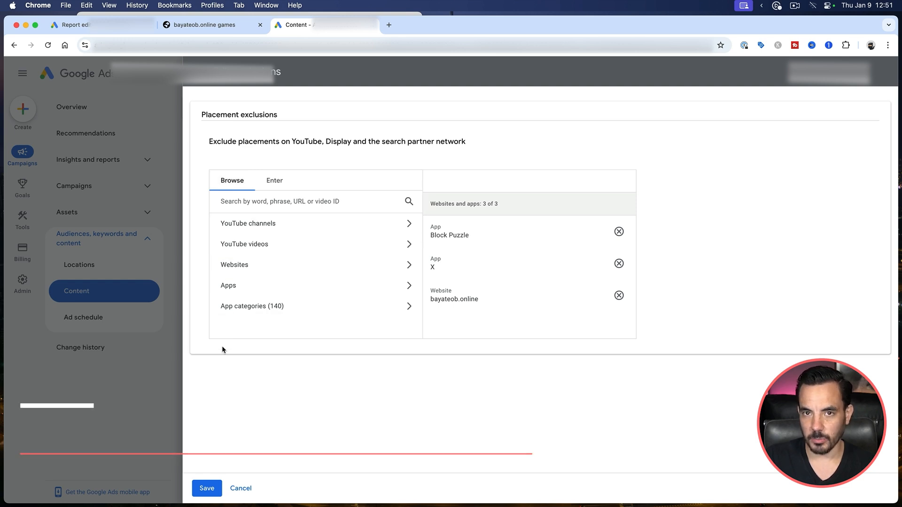
left_click(243, 307)
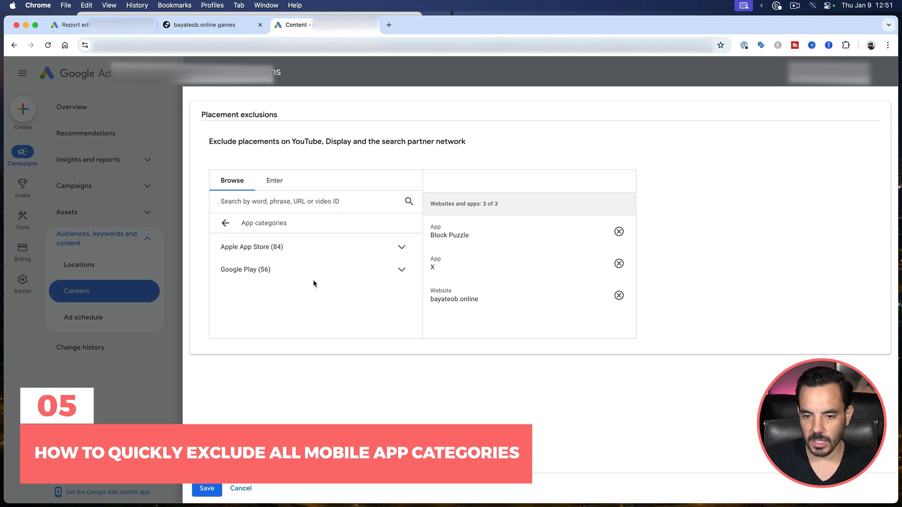
left_click(291, 254)
left_click(278, 248)
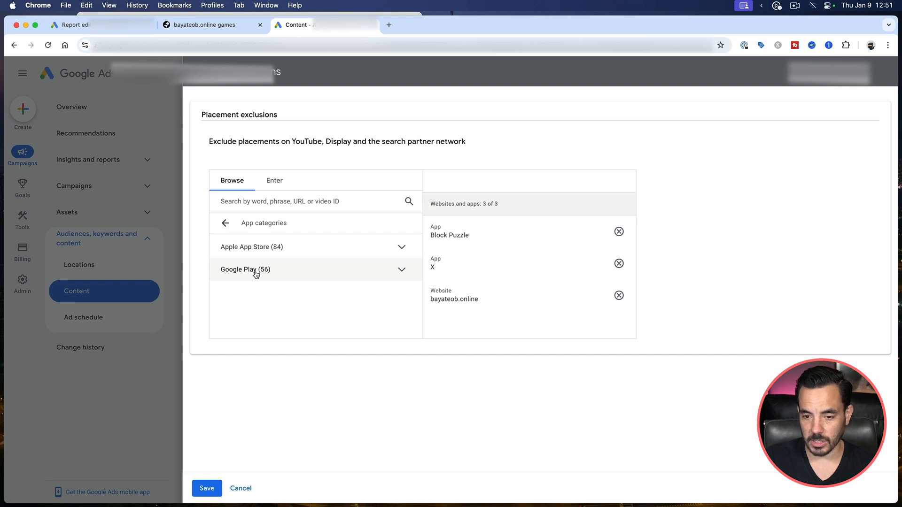
left_click(258, 254)
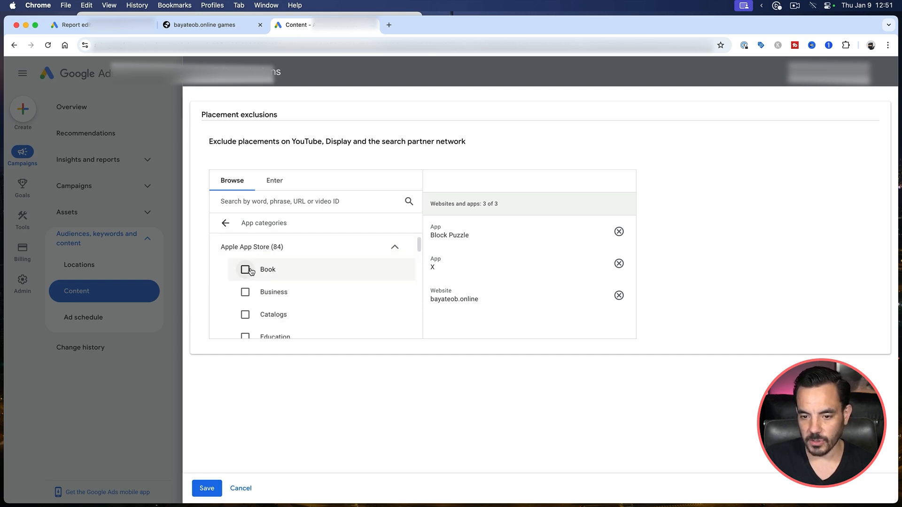
Add the Apple App Store categories Book, Business, Catalogs, Education, Entertainment, Finance and Food & Drink to the exclusions, and collapse the list
left_click(245, 269)
left_click(245, 291)
left_click(244, 315)
scroll(245, 312, "down", 1)
left_click(245, 309)
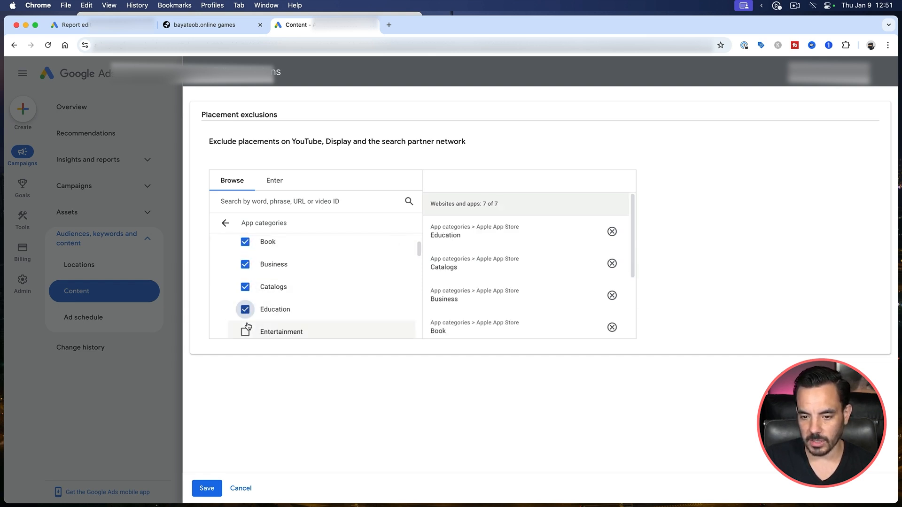
left_click(245, 331)
scroll(248, 301, "down", 2)
left_click(245, 300)
left_click(245, 323)
scroll(272, 296, "up", 3)
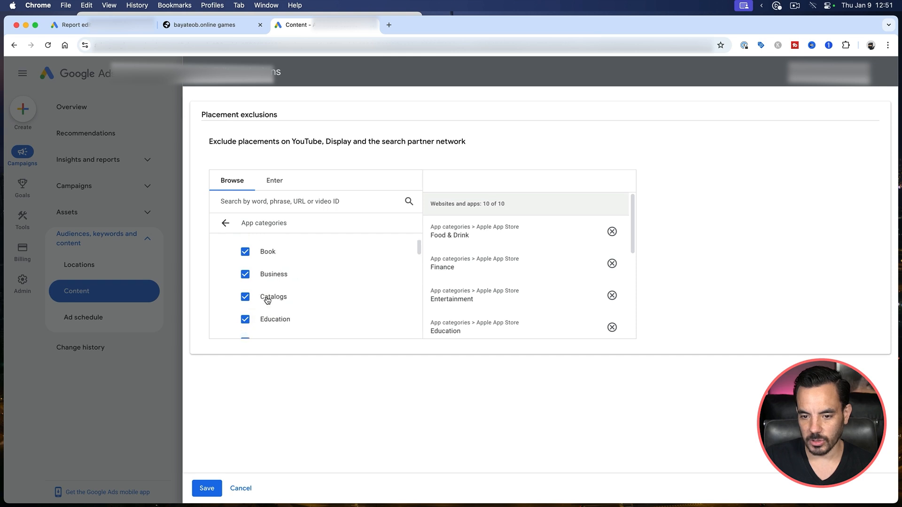
left_click(403, 249)
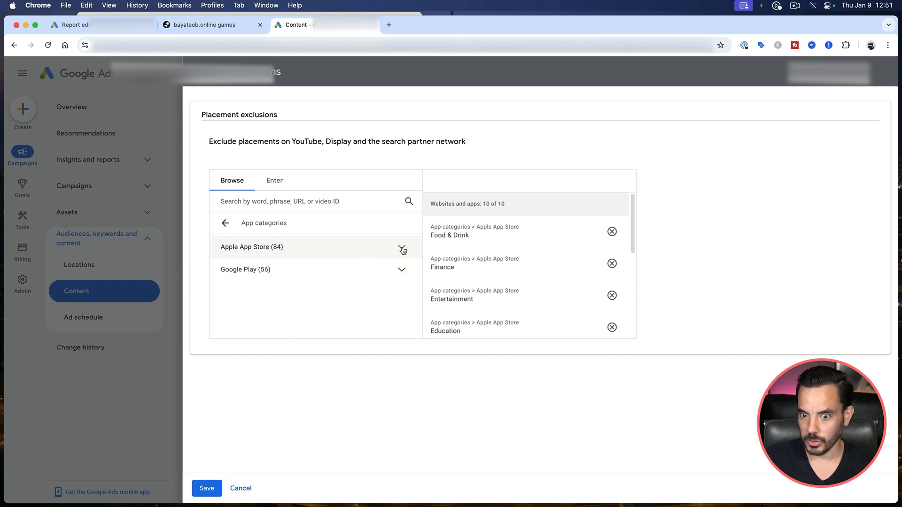
Add the Google Play categories Art & Design, Auto & Vehicles and Beauty to the exclusions, and save the account-level placement exclusions
left_click(281, 278)
scroll(243, 271, "down", 1)
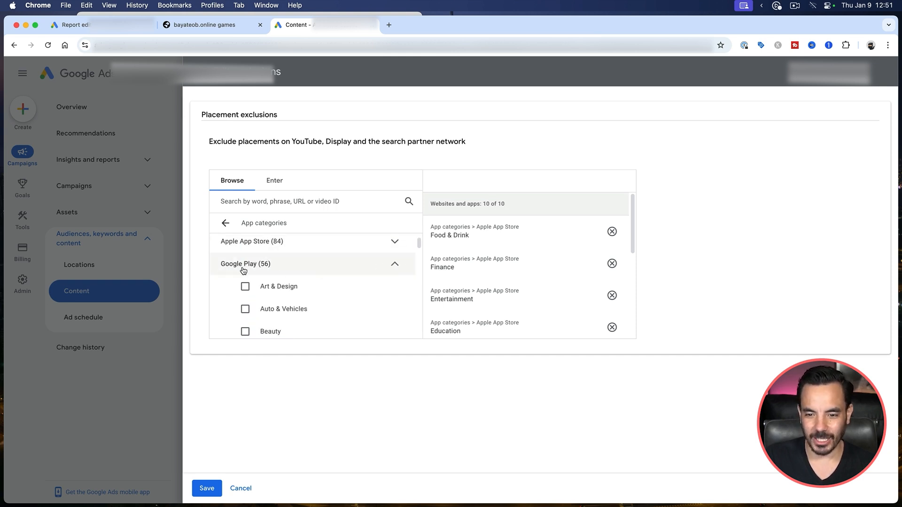
scroll(244, 271, "down", 1)
left_click(244, 274)
left_click(244, 297)
left_click(245, 319)
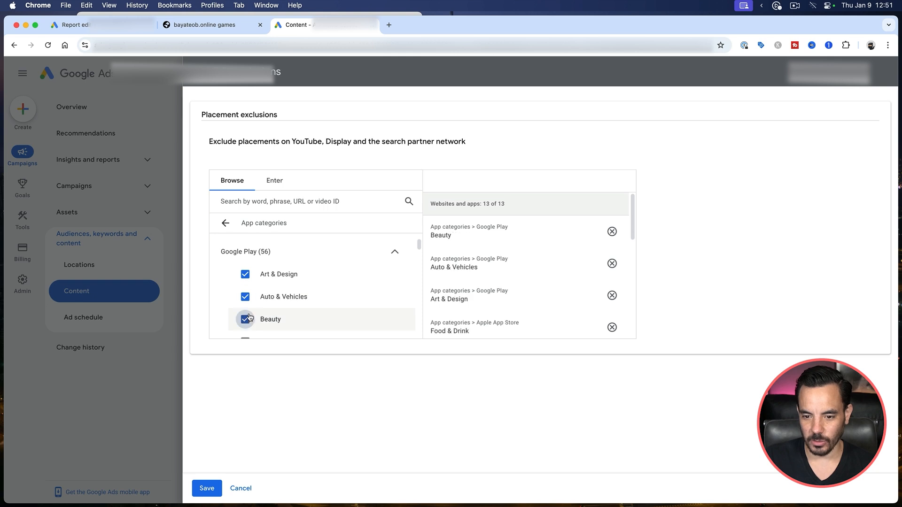
scroll(363, 332, "down", 1)
scroll(389, 279, "up", 2)
left_click(394, 271)
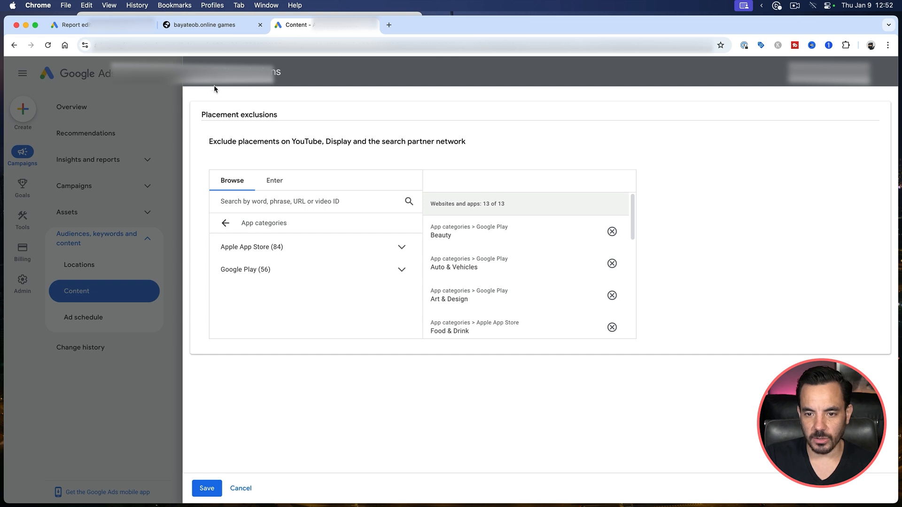
left_click(204, 493)
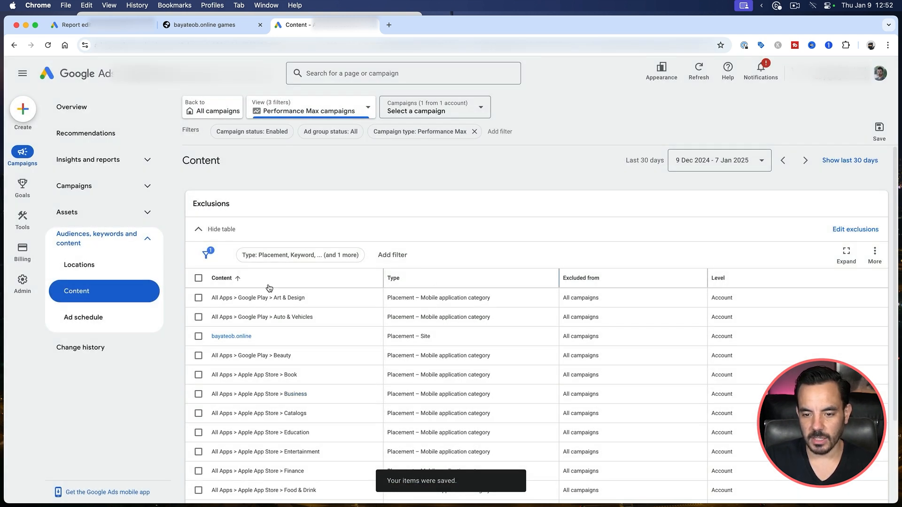